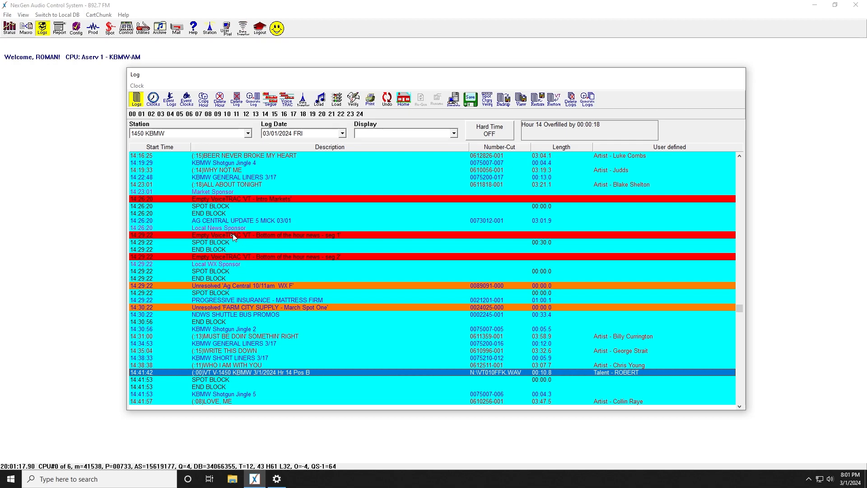
# Open the log clocks for station 1450 KBMW and load the THURSDAY clock.
pyautogui.click(228, 258)
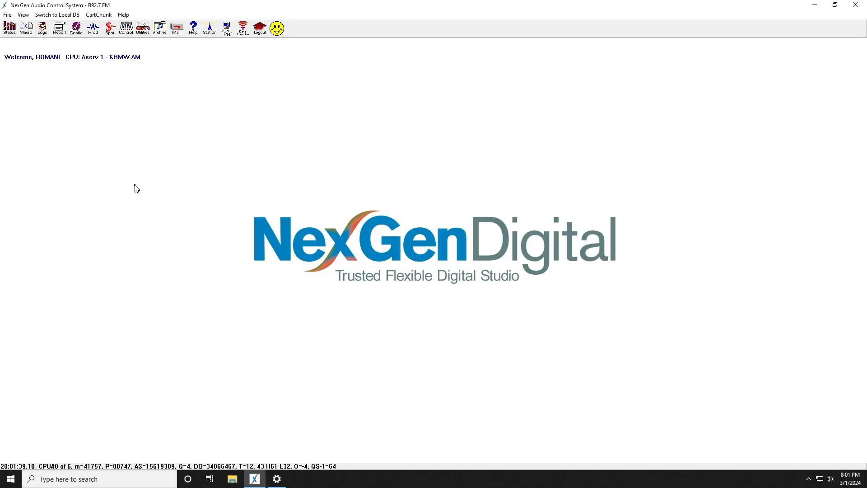
pyautogui.click(42, 30)
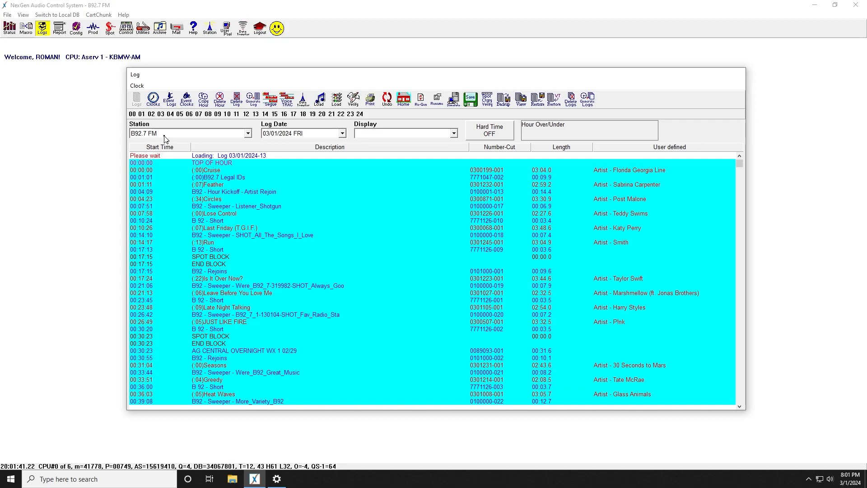
pyautogui.click(153, 99)
pyautogui.click(162, 136)
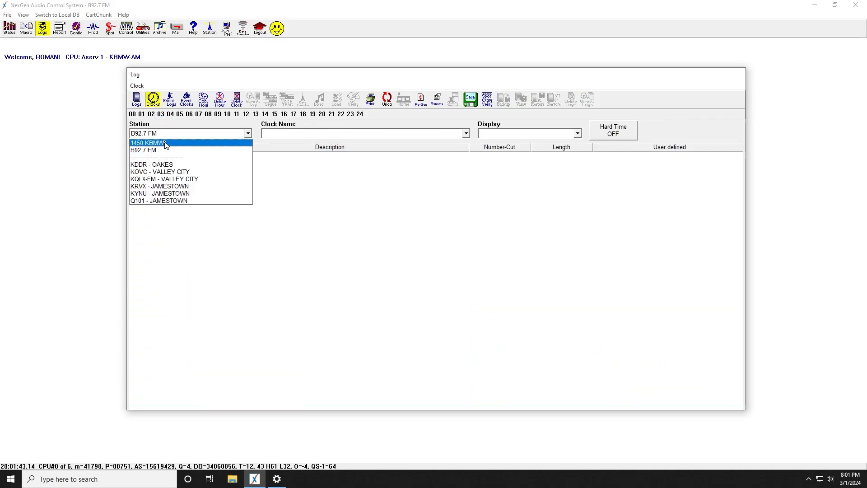
pyautogui.click(163, 143)
pyautogui.click(298, 134)
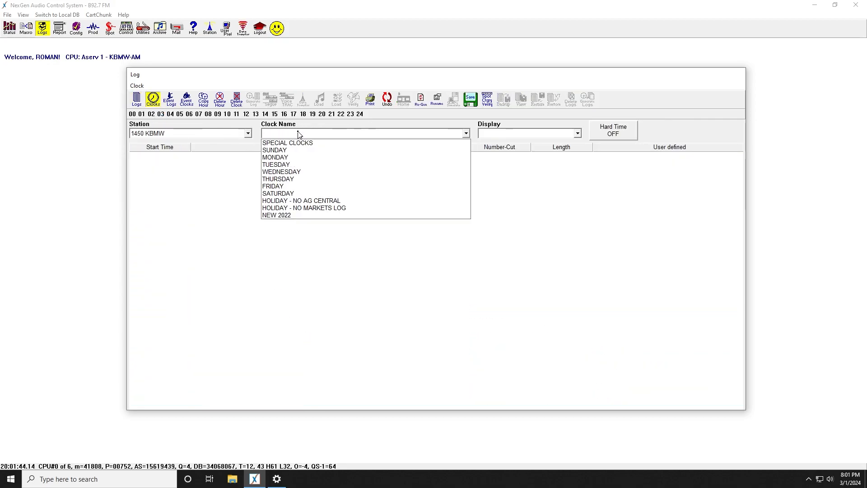
pyautogui.click(280, 179)
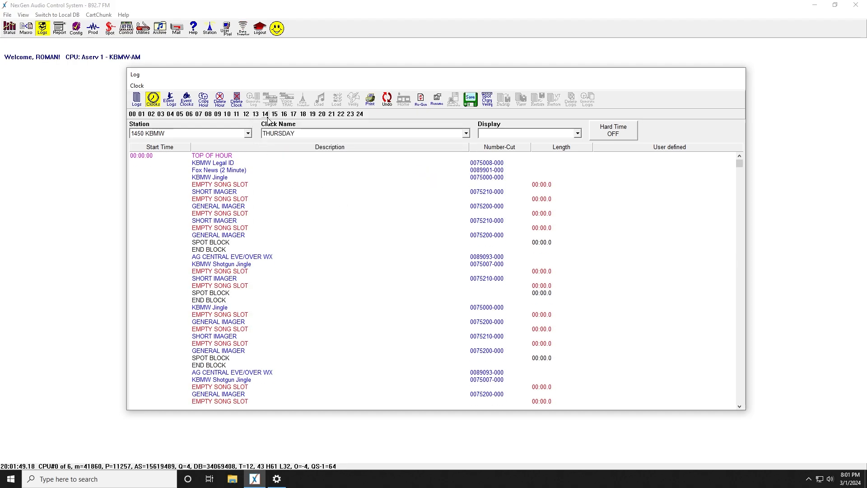
# Review the empty VoiceTRAC slots in hour 14, from the bottom-of-the-hour news presell through news seg 2.
pyautogui.click(246, 177)
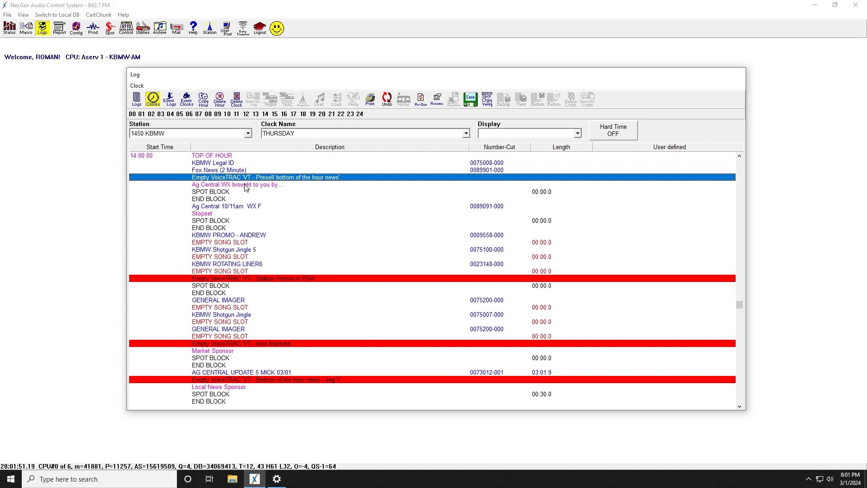
pyautogui.scroll(-1, 212, 285)
pyautogui.click(228, 258)
pyautogui.scroll(-2, 229, 262)
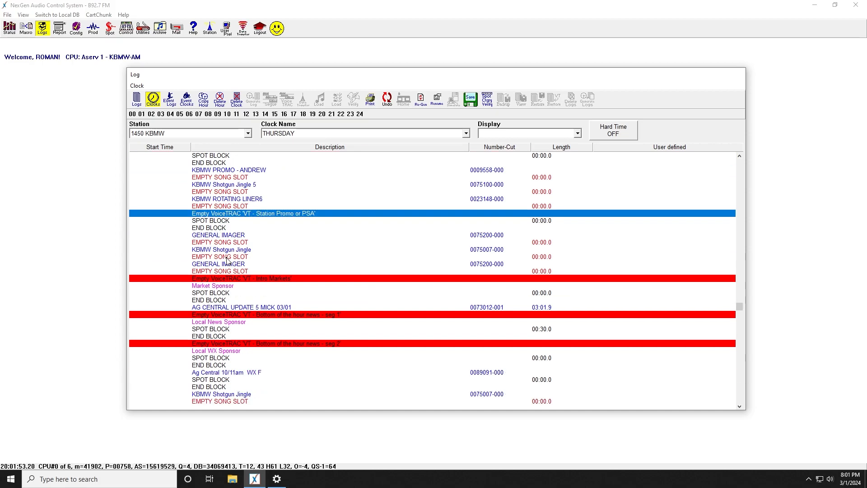
pyautogui.click(234, 278)
pyautogui.click(267, 315)
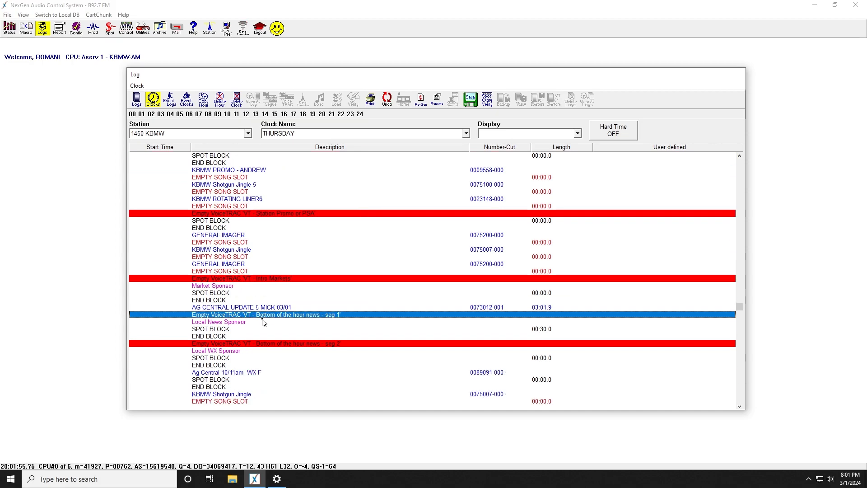
pyautogui.scroll(-2, 261, 311)
pyautogui.click(228, 301)
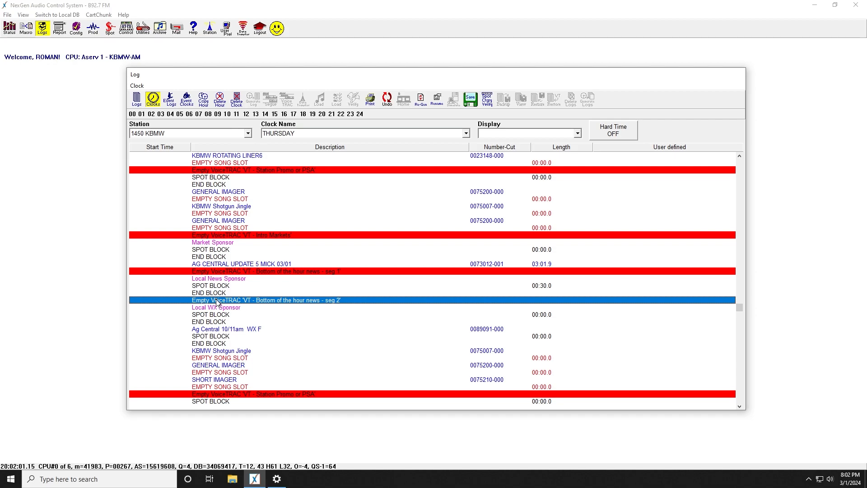
# Examine how the news seg 1 and seg 2 VoiceTRAC slots sit relative to the market, news and WX sponsor entries.
pyautogui.click(203, 293)
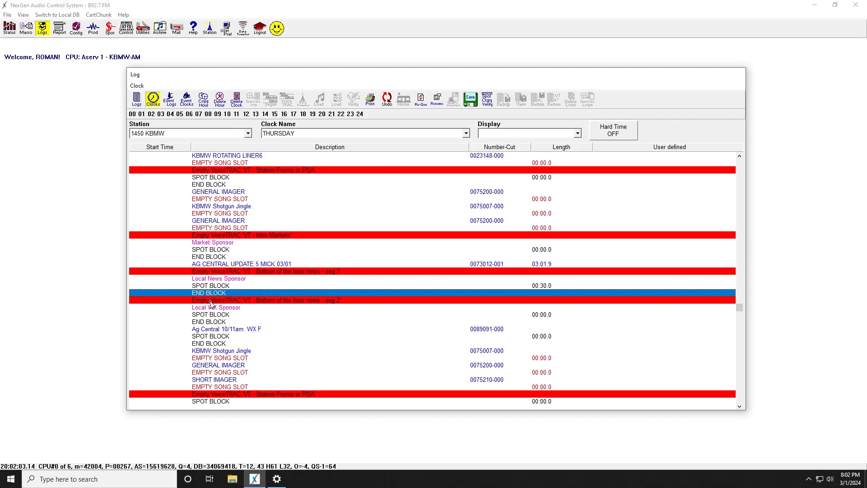
pyautogui.click(212, 308)
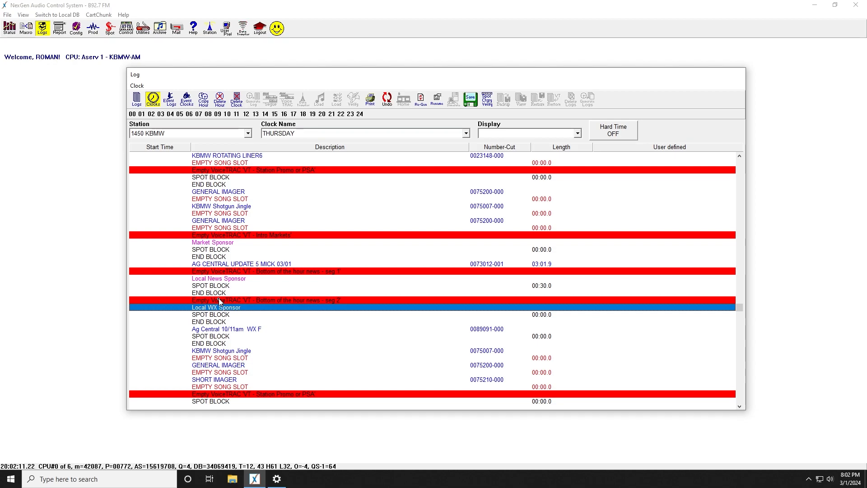
pyautogui.click(219, 298)
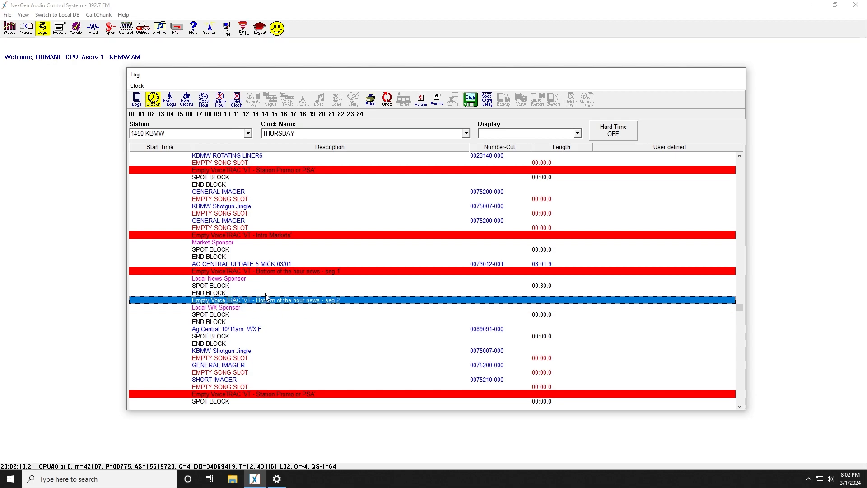
pyautogui.click(226, 272)
pyautogui.click(224, 308)
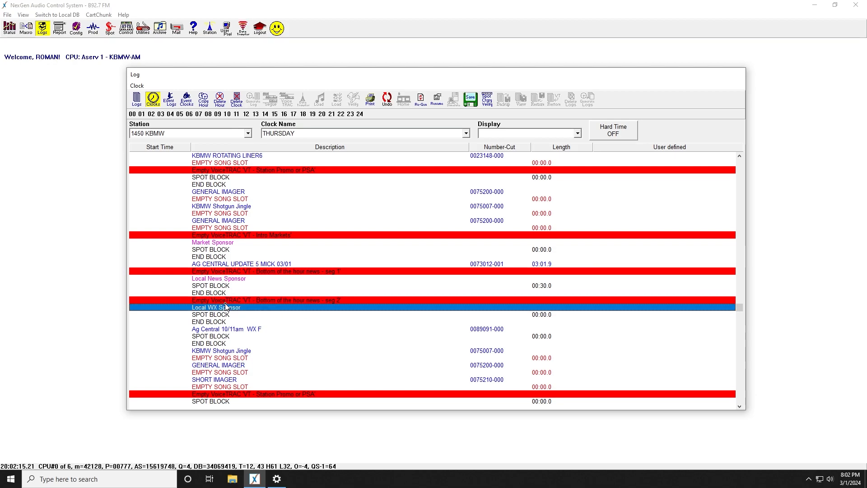
pyautogui.click(229, 301)
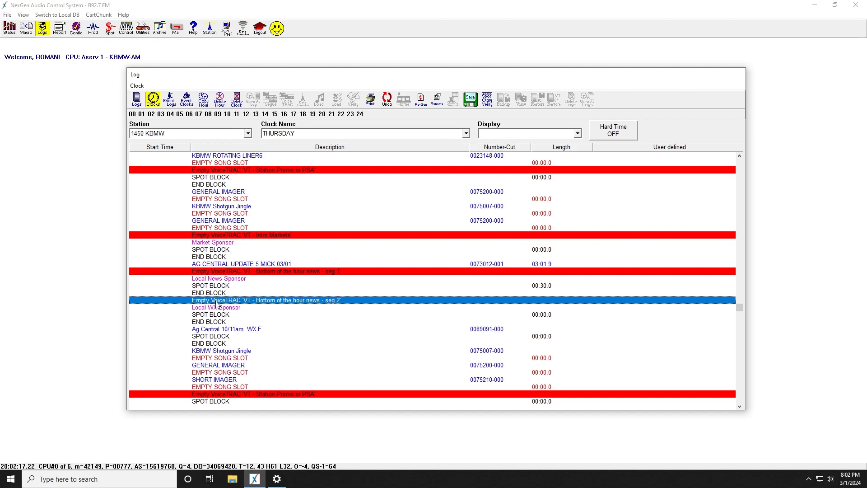
pyautogui.click(218, 293)
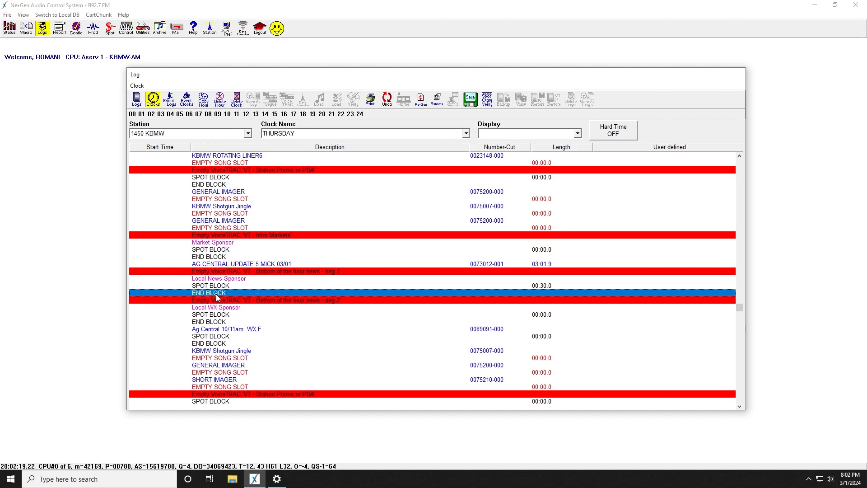
pyautogui.click(217, 309)
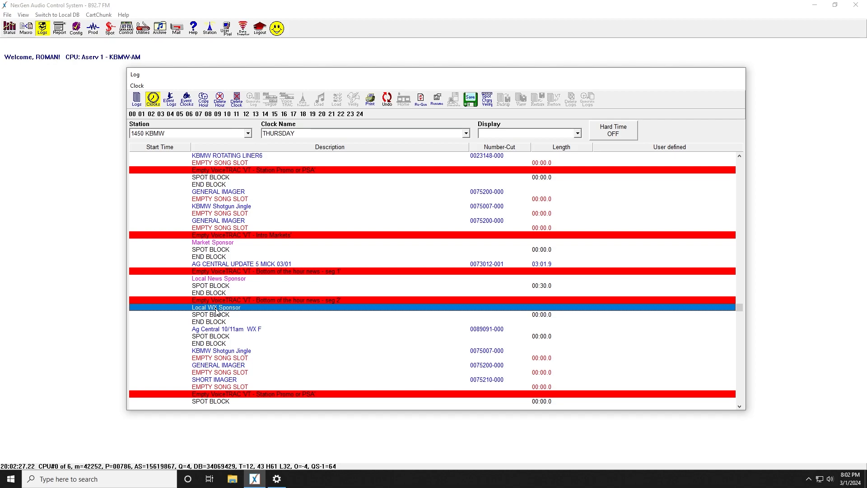
pyautogui.click(231, 278)
pyautogui.click(231, 244)
pyautogui.click(237, 307)
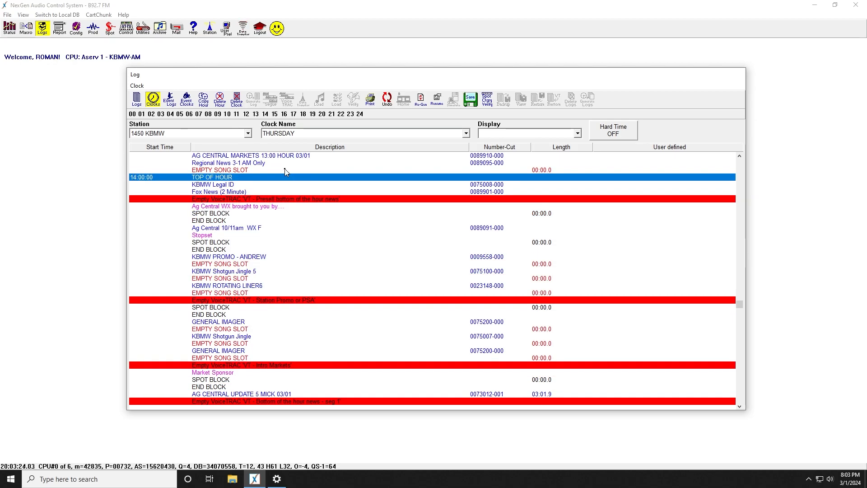
# Move the Log window aside and open the Production audio list.
pyautogui.moveTo(145, 68); pyautogui.dragTo(30, 76)
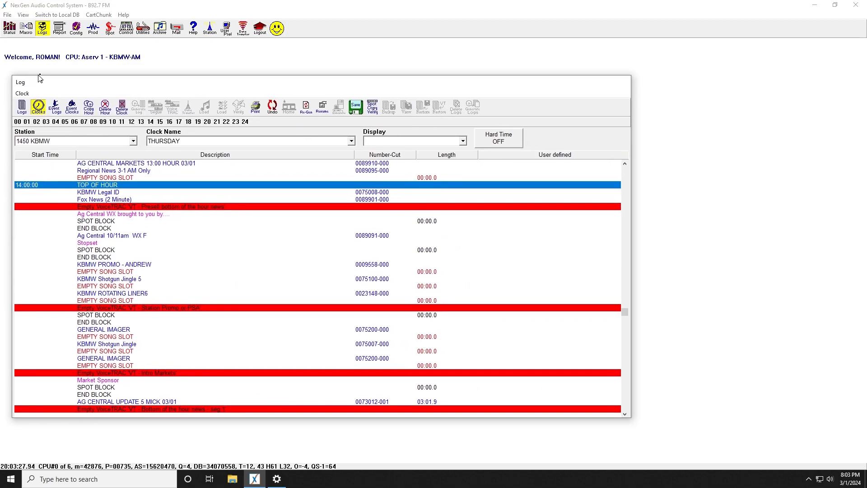
pyautogui.click(93, 28)
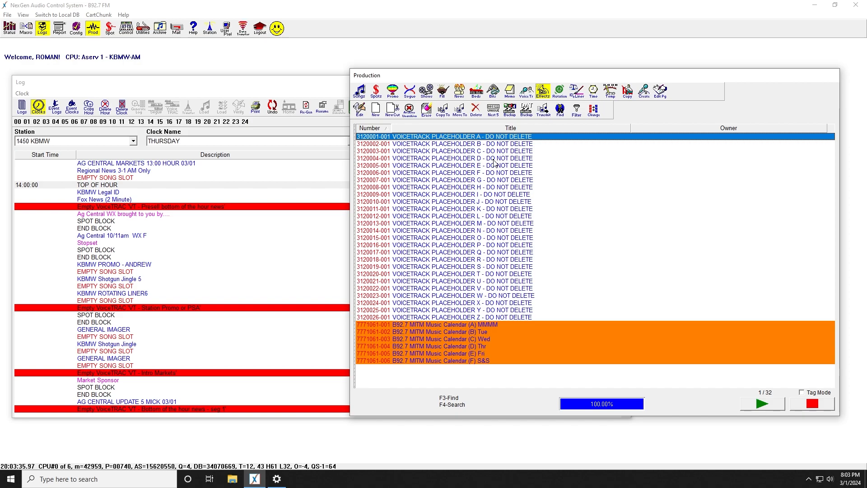
# Inspect the audio waveform and sound effect properties of VOICETRACK PLACEHOLDER A, leaving them unchanged.
pyautogui.doubleClick(483, 137)
pyautogui.click(495, 196)
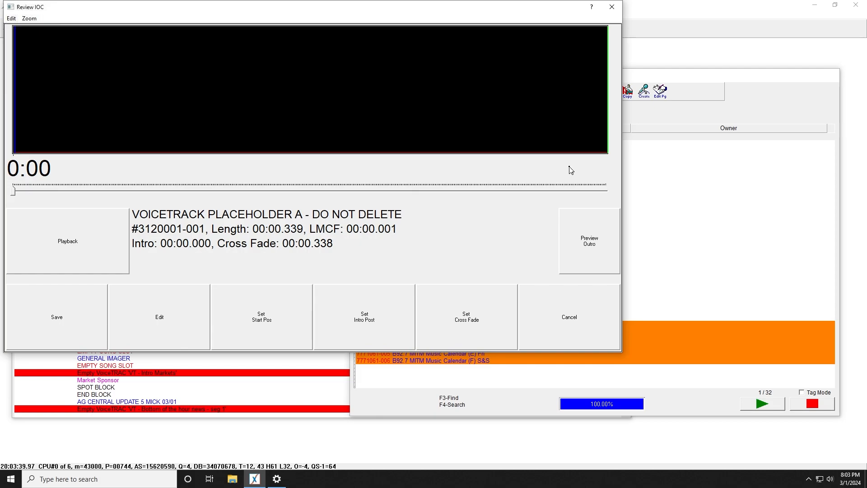
pyautogui.click(583, 300)
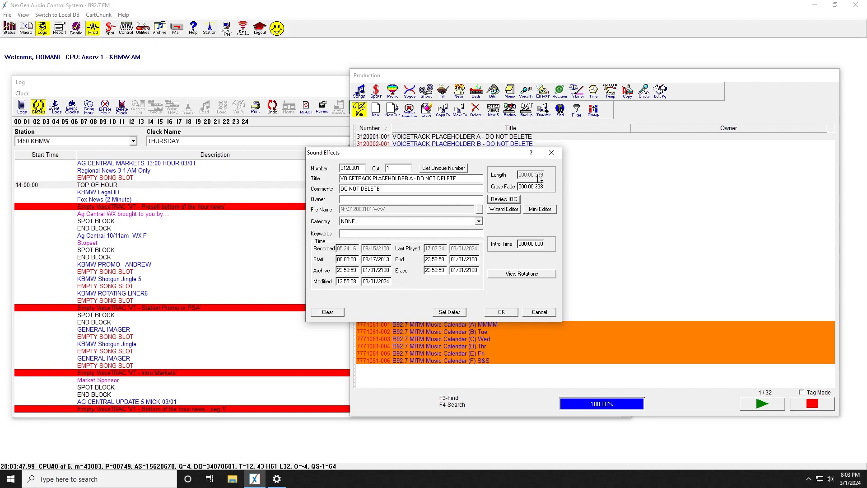
pyautogui.moveTo(364, 152); pyautogui.dragTo(698, 186)
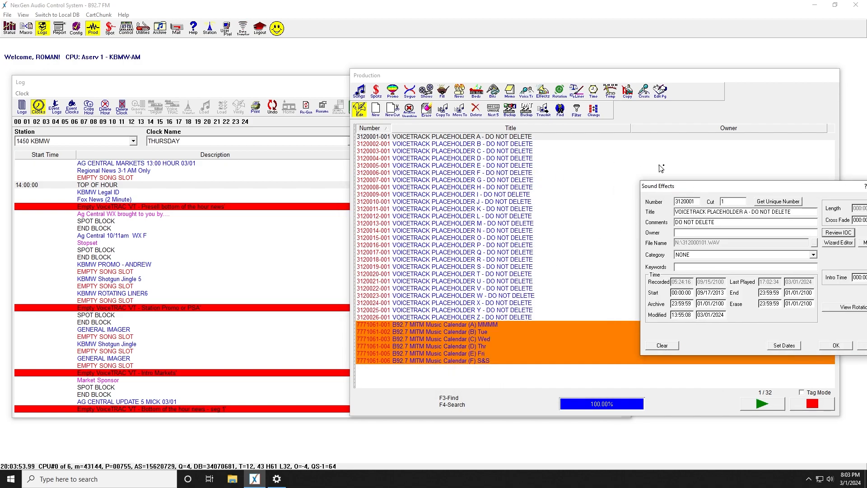
pyautogui.moveTo(710, 188); pyautogui.dragTo(512, 200)
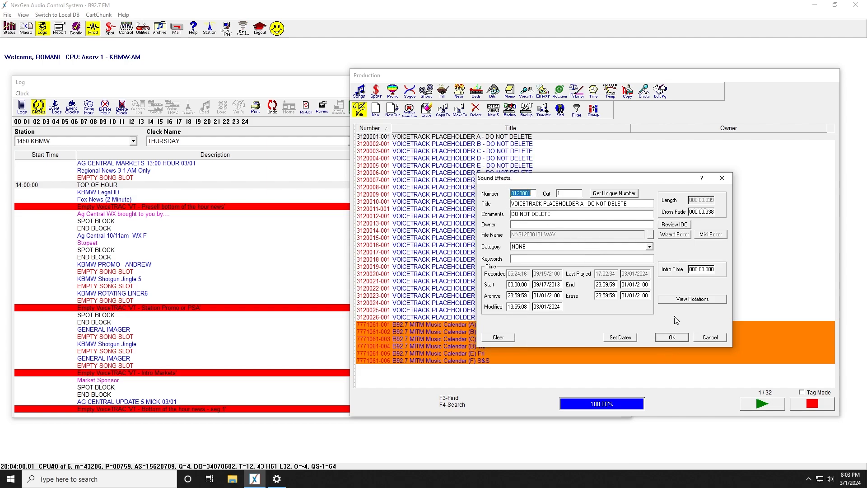
pyautogui.click(709, 340)
# Place the Production list beside the clock and insert VOICETRACK PLACEHOLDER A directly after the 'VT - Presell bottom of the hour news' slot.
pyautogui.moveTo(382, 74); pyautogui.dragTo(688, 81)
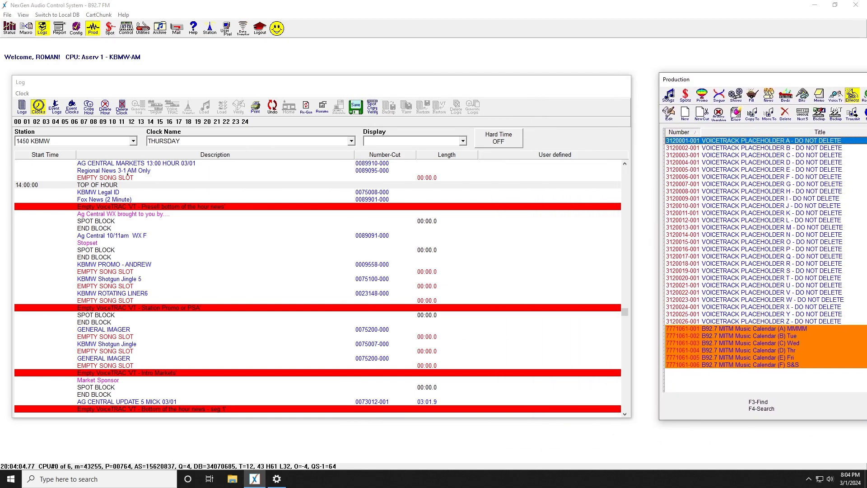
pyautogui.click(103, 209)
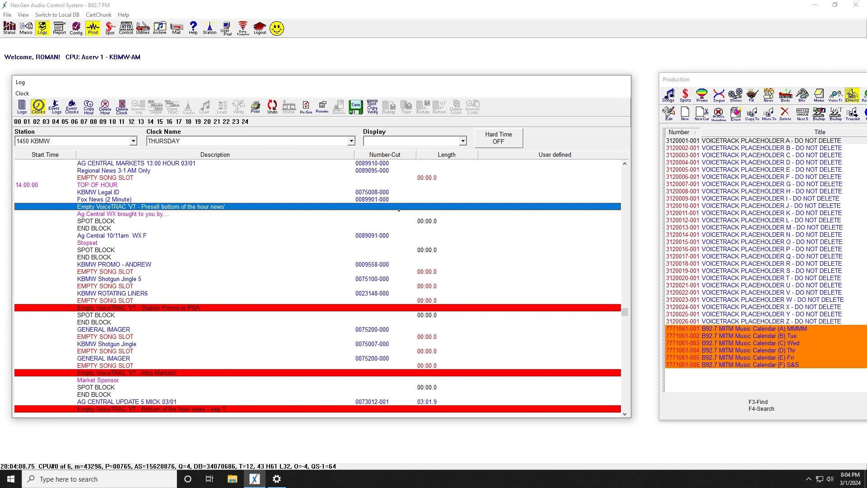
pyautogui.click(748, 141)
pyautogui.moveTo(749, 144); pyautogui.dragTo(158, 223)
pyautogui.click(143, 229)
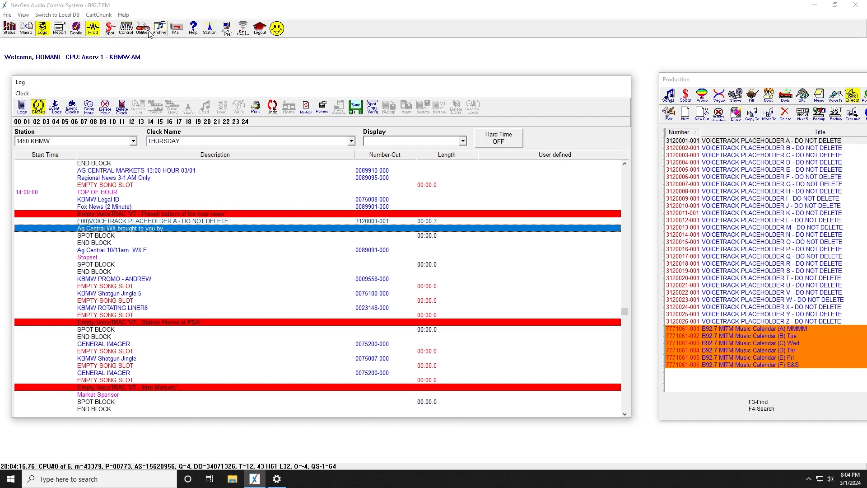
# View the general user preferences and close them without changes.
pyautogui.click(226, 29)
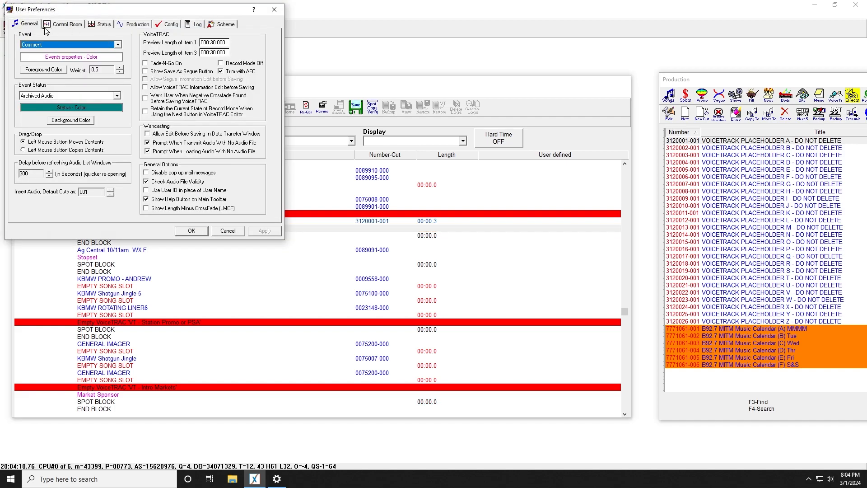
pyautogui.click(236, 233)
# Examine the position of placeholder A in hour 14 relative to Fox News and the Ag Central WX sponsor entry.
pyautogui.click(157, 222)
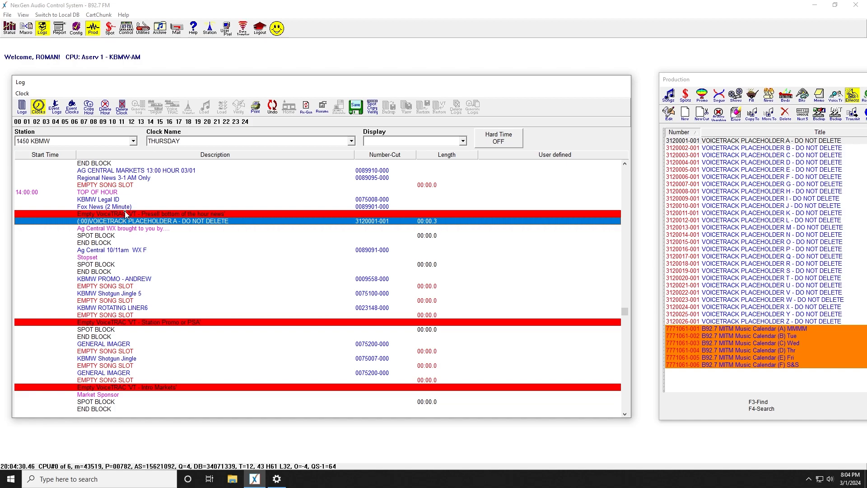
pyautogui.click(132, 206)
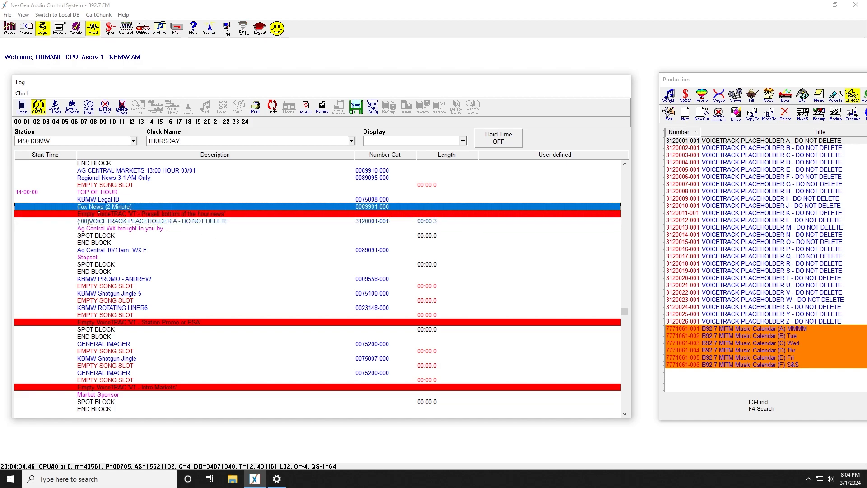
pyautogui.click(370, 221)
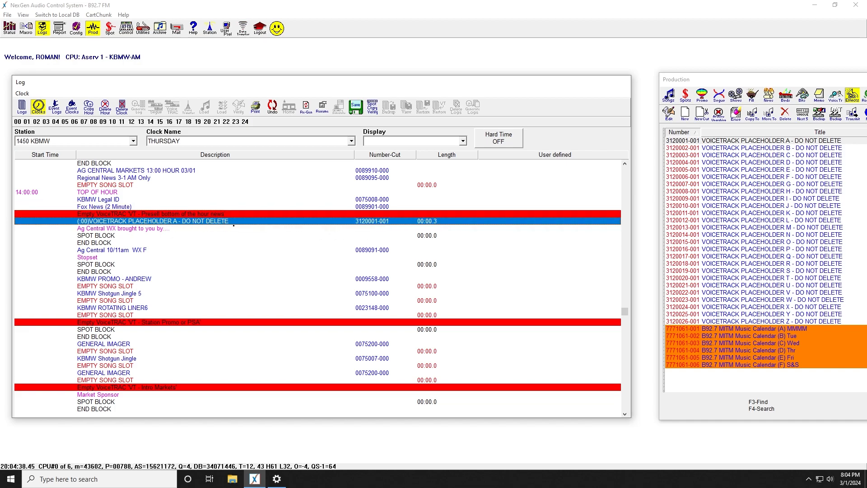
pyautogui.click(370, 207)
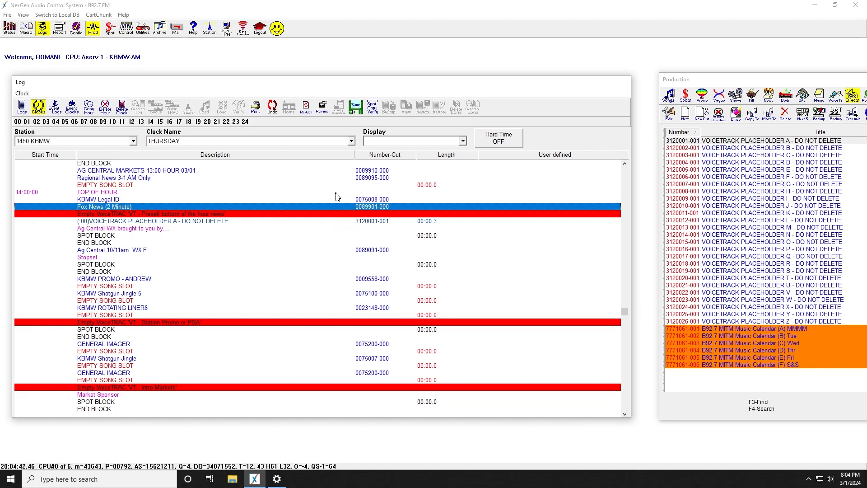
pyautogui.click(138, 235)
pyautogui.click(151, 228)
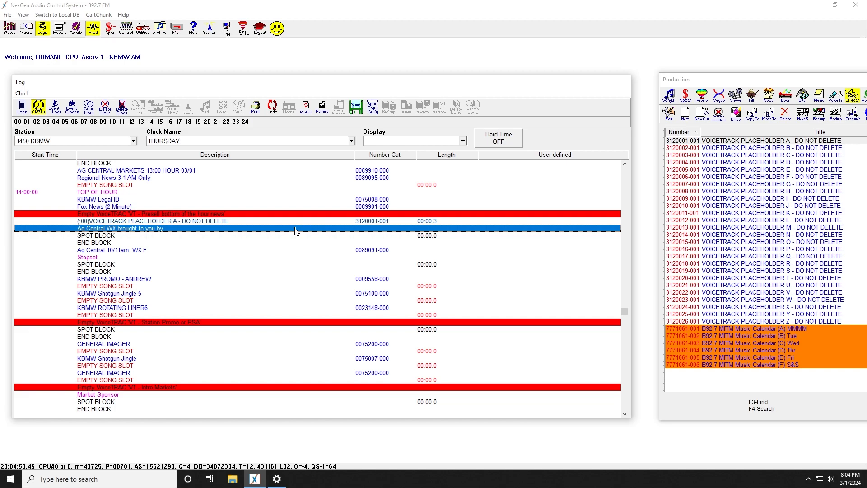
pyautogui.click(199, 221)
# Insert VOICETRACK PLACEHOLDER B directly after the first 'VT - Station Promo or PSA' slot in hour 14.
pyautogui.scroll(-2, 140, 291)
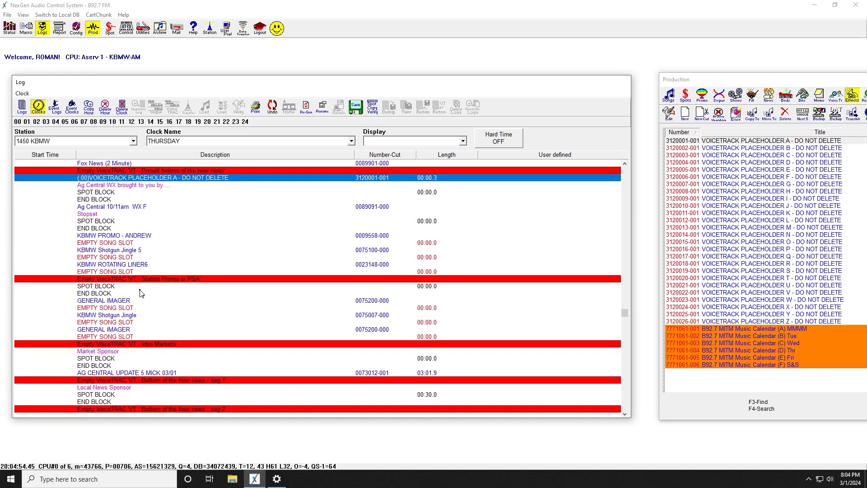
pyautogui.click(139, 279)
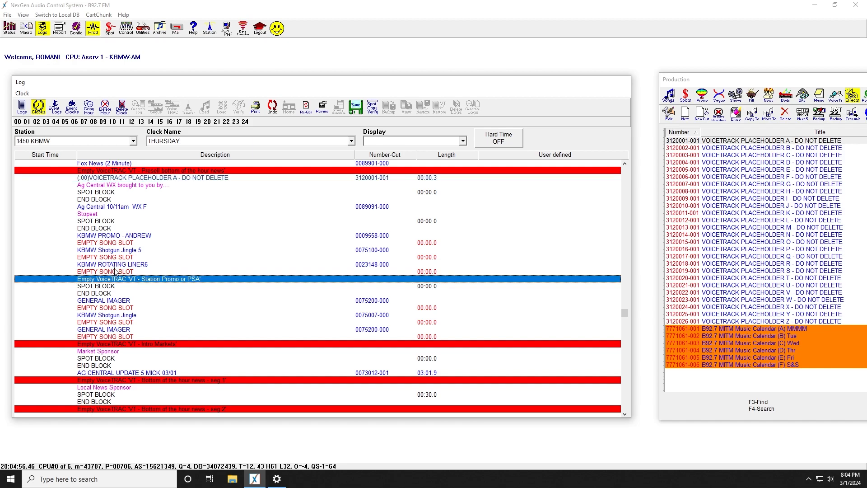
pyautogui.click(119, 272)
pyautogui.click(117, 278)
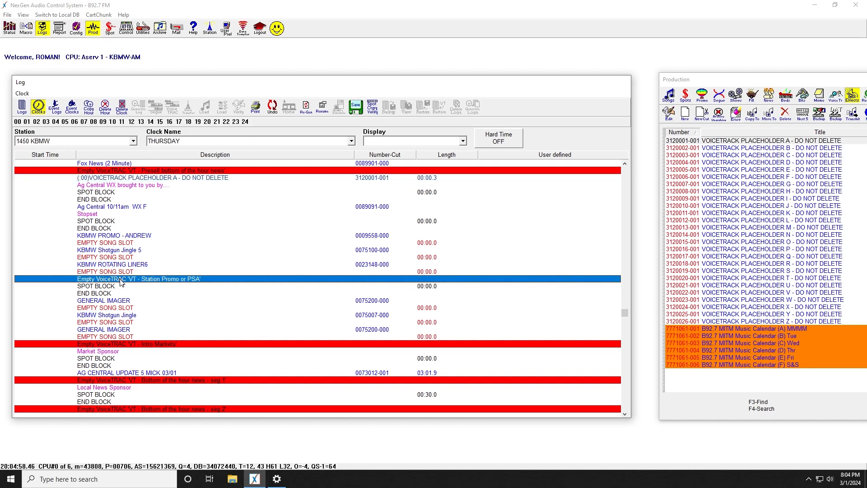
pyautogui.click(122, 287)
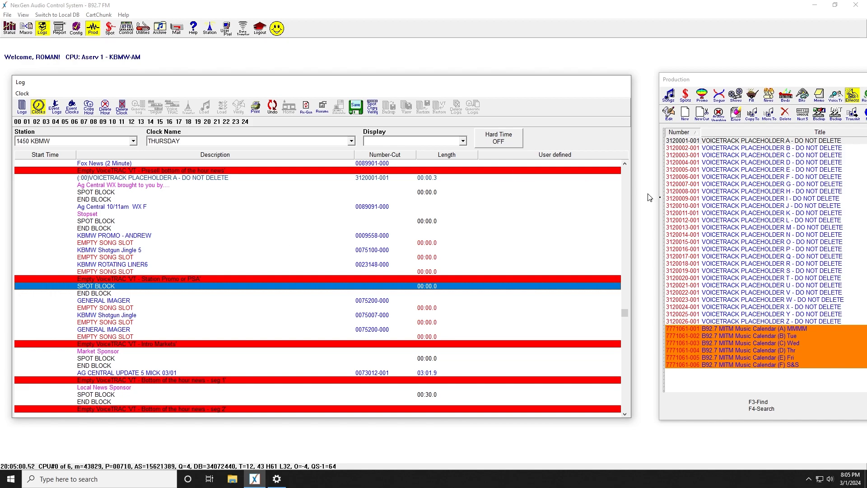
pyautogui.moveTo(745, 148); pyautogui.dragTo(131, 298)
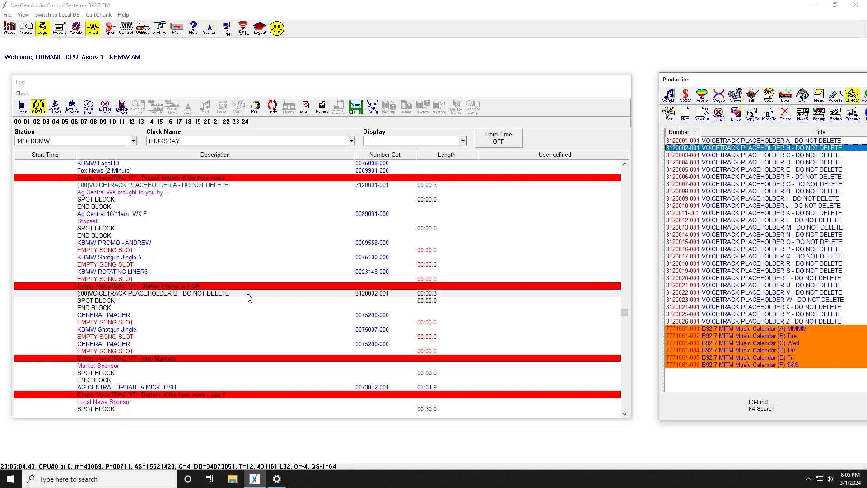
pyautogui.click(227, 296)
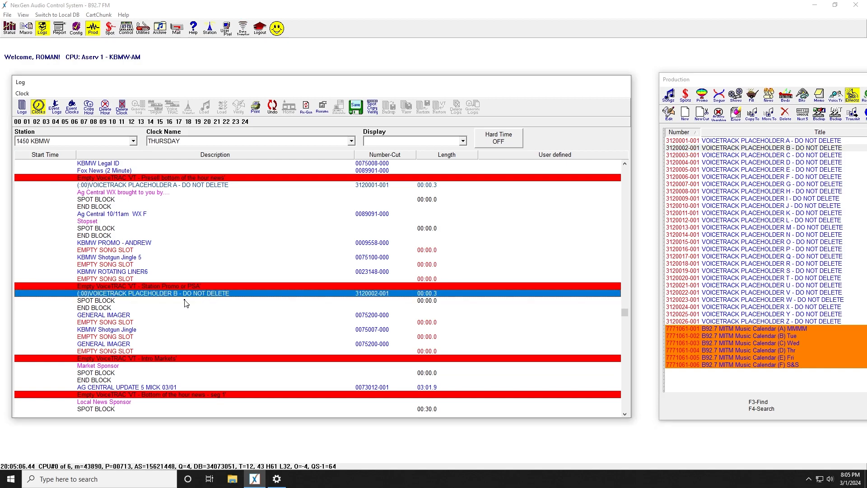
# Insert VOICETRACK PLACEHOLDER C between the 'VT - Intro Markets' slot and the Market Sponsor entry in hour 14.
pyautogui.scroll(-2, 189, 298)
pyautogui.click(134, 316)
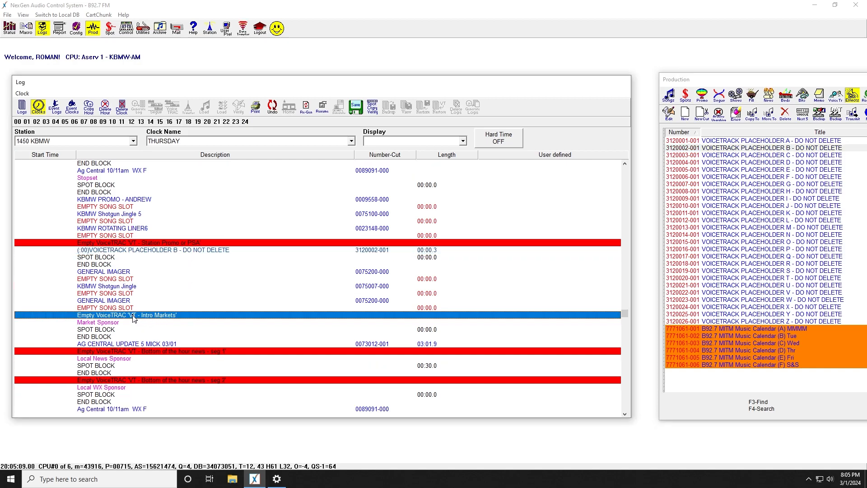
pyautogui.click(116, 322)
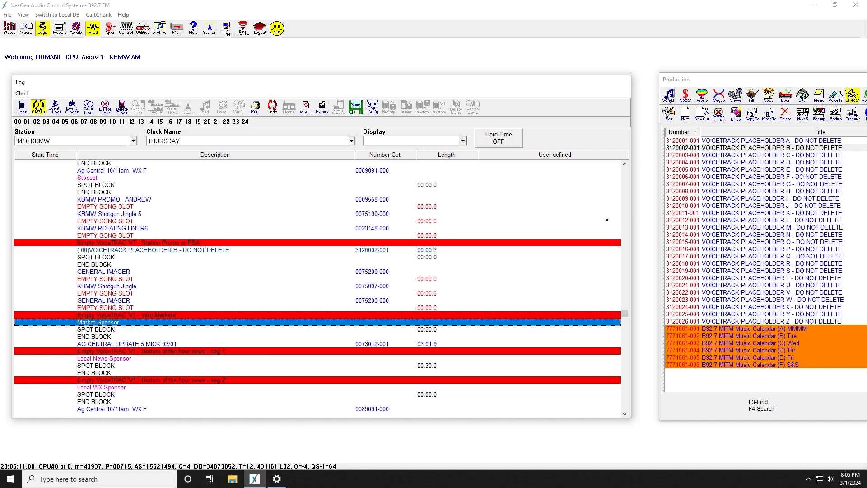
pyautogui.moveTo(744, 155); pyautogui.dragTo(145, 323)
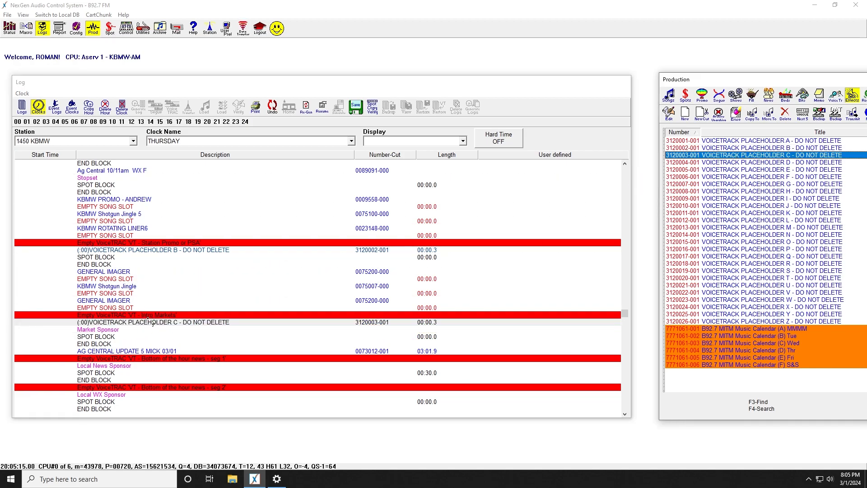
# Insert VOICETRACK PLACEHOLDER D directly after the 'VT - Bottom of the hour news - seg 1' slot in hour 14.
pyautogui.scroll(-2, 150, 324)
pyautogui.scroll(-1, 150, 324)
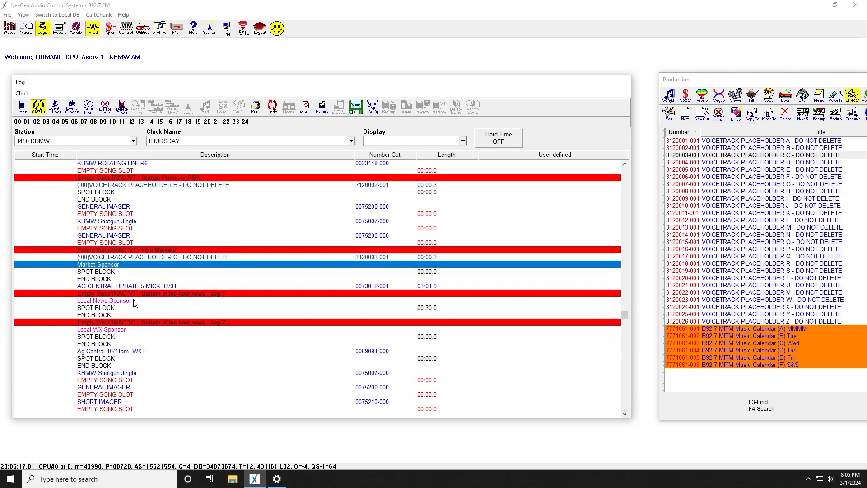
pyautogui.click(139, 287)
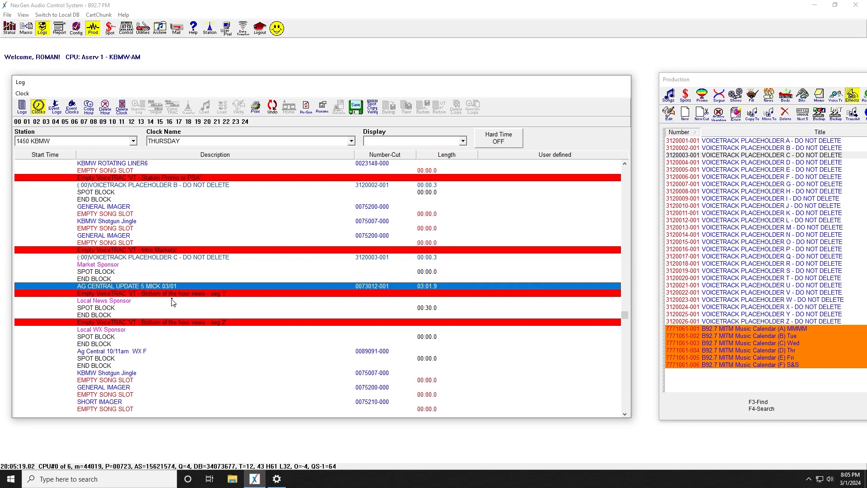
pyautogui.click(140, 294)
pyautogui.moveTo(753, 163); pyautogui.dragTo(128, 299)
# Insert VOICETRACK PLACEHOLDER E between the END BLOCK and the 'VT - Bottom of the hour news - seg 2' slot in hour 14.
pyautogui.click(110, 329)
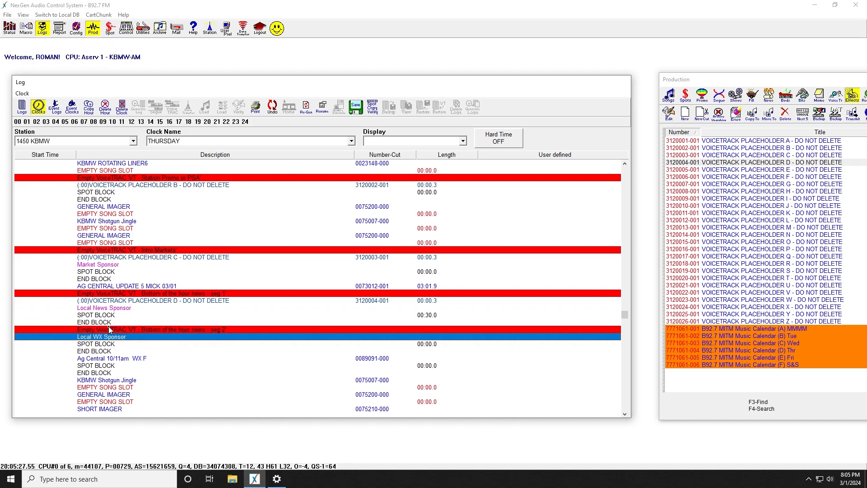
pyautogui.click(112, 331)
pyautogui.click(126, 322)
pyautogui.click(123, 329)
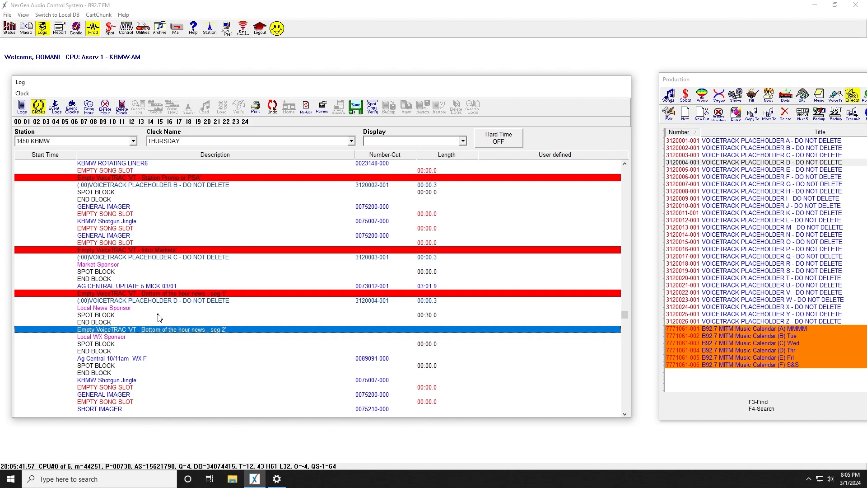
pyautogui.click(120, 323)
pyautogui.click(111, 327)
pyautogui.click(109, 324)
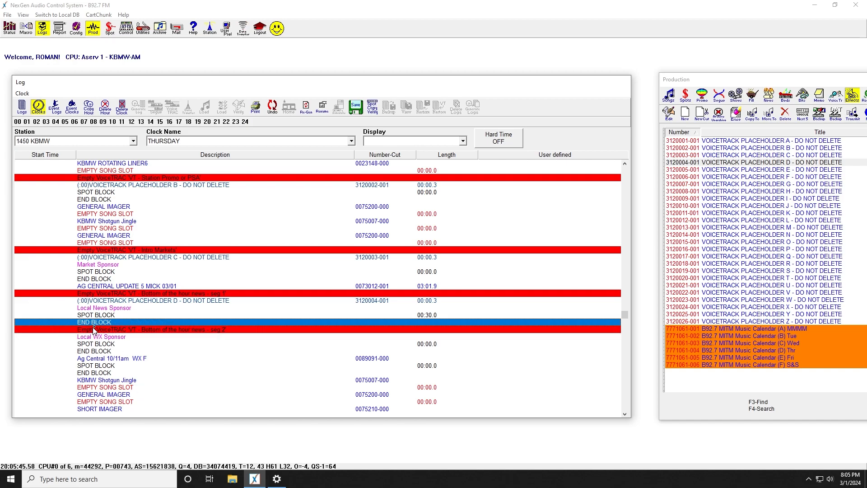
pyautogui.click(122, 338)
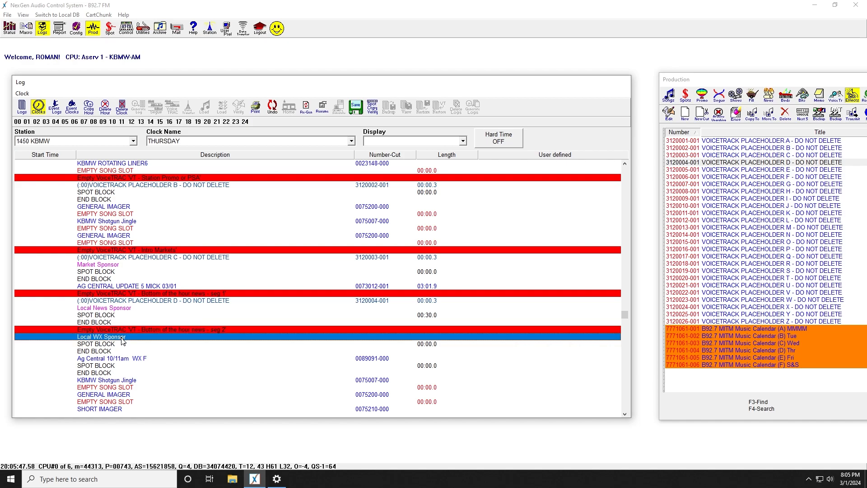
pyautogui.moveTo(763, 171); pyautogui.dragTo(165, 330)
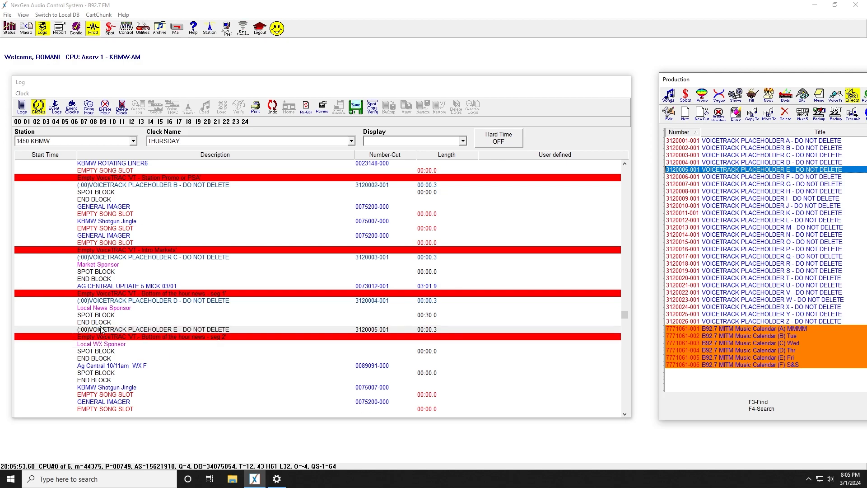
# Insert VOICETRACK PLACEHOLDER F directly after hour 14's 'VT - Bottom of the hour news - seg 2' slot, before Local WX Sponsor.
pyautogui.moveTo(735, 177); pyautogui.dragTo(129, 339)
pyautogui.click(173, 332)
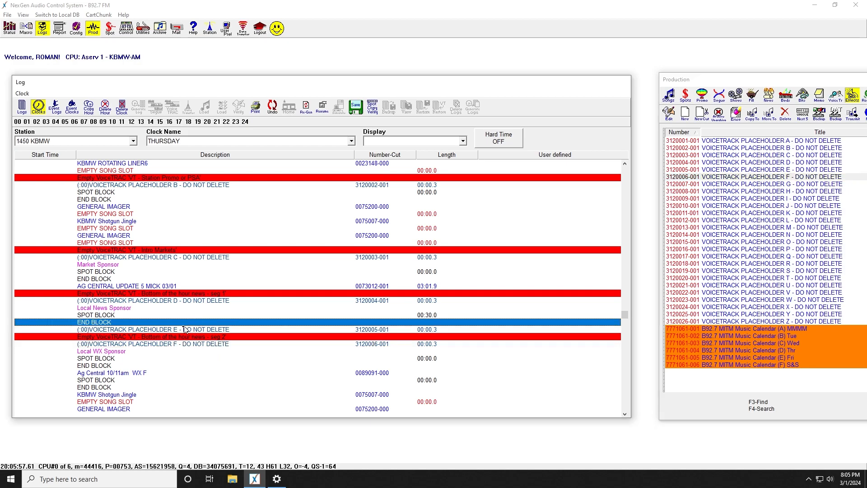
pyautogui.click(173, 337)
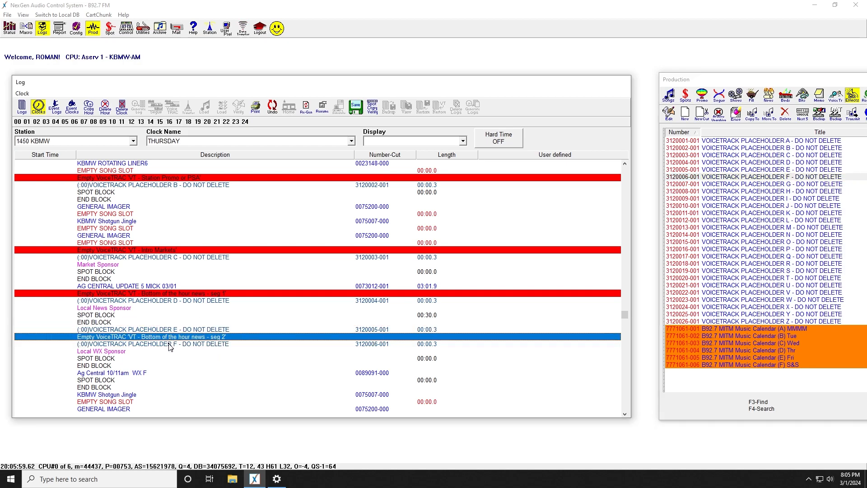
pyautogui.click(175, 345)
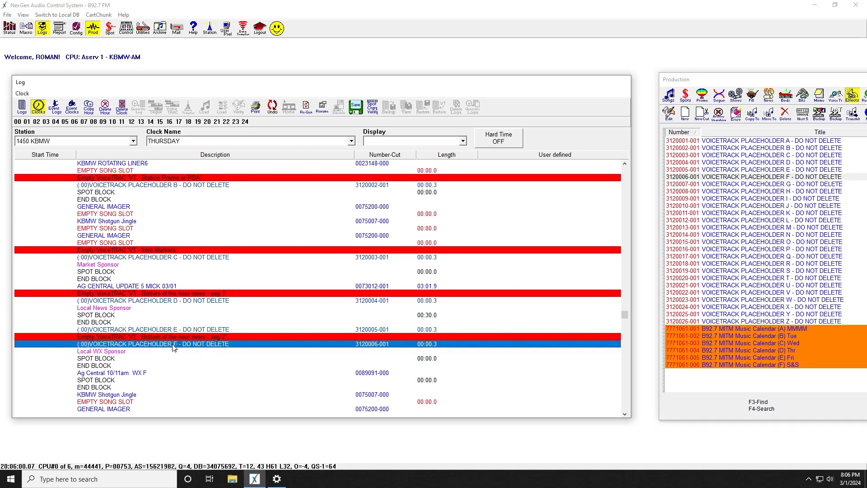
# In hour 14, insert VOICETRACK PLACEHOLDER G after the second 'VT - Station Promo or PSA' slot and PLACEHOLDER H after 'VT - Introduce Regional News'.
pyautogui.click(220, 322)
pyautogui.scroll(-1, 180, 340)
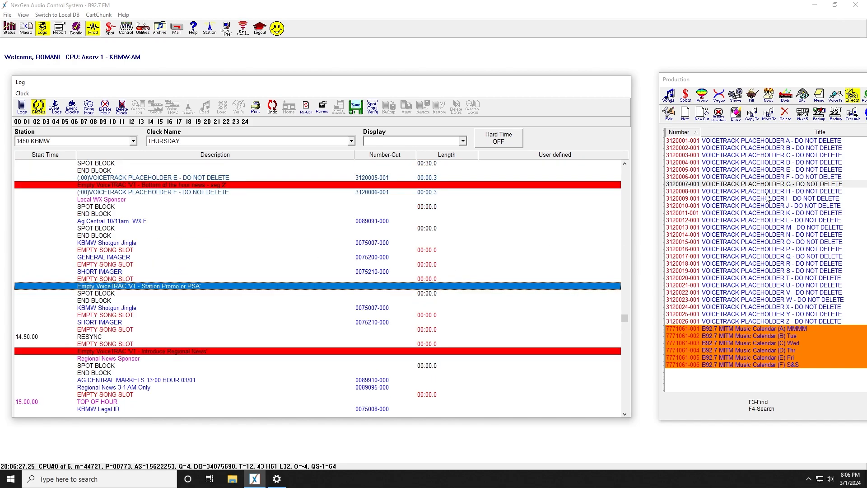
pyautogui.moveTo(776, 184); pyautogui.dragTo(140, 294)
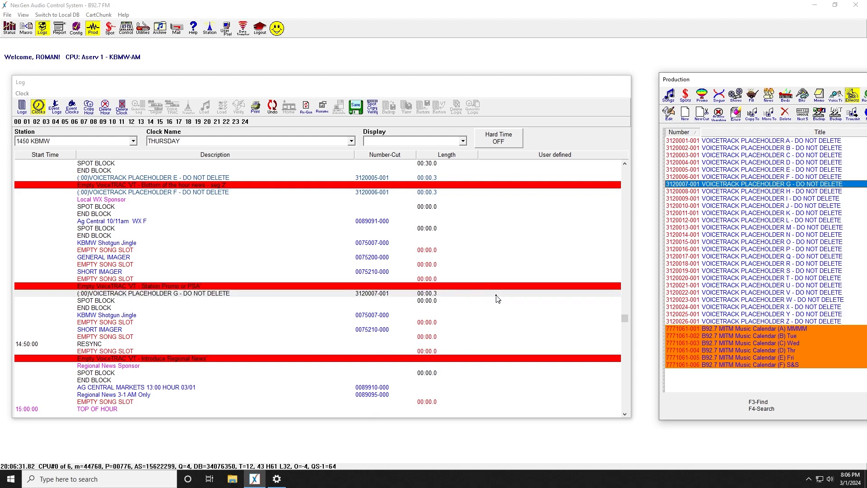
pyautogui.click(194, 296)
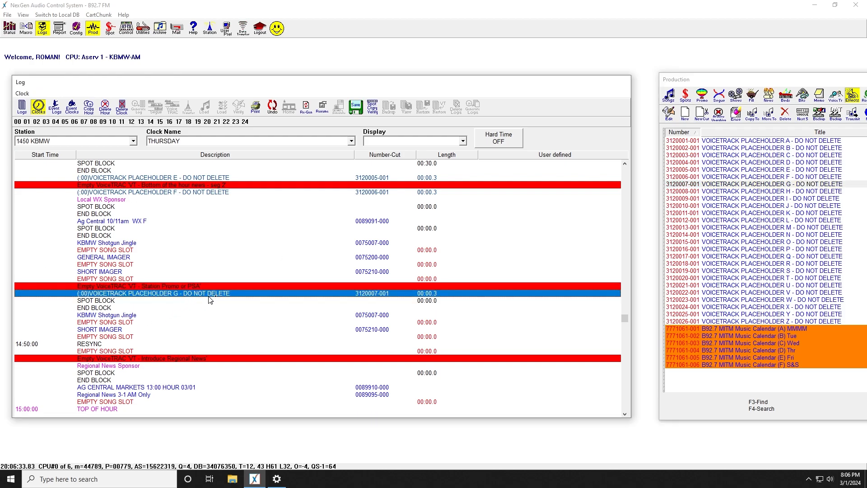
pyautogui.click(424, 301)
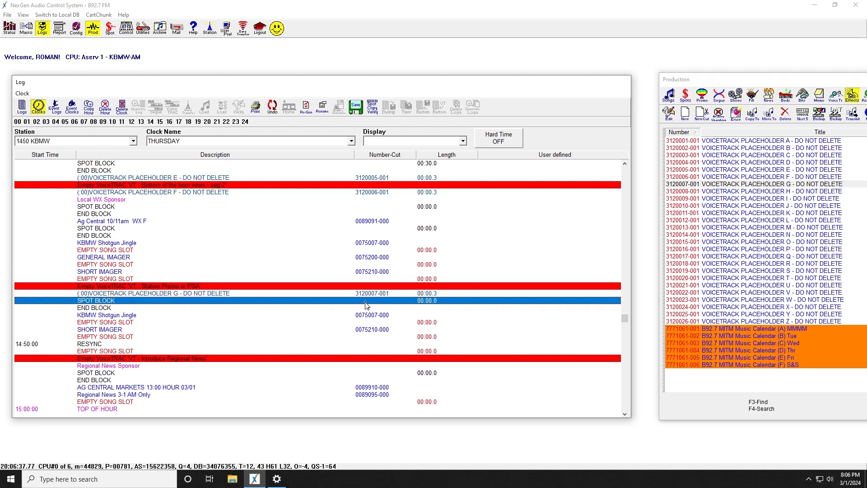
pyautogui.click(381, 293)
pyautogui.scroll(-1, 311, 299)
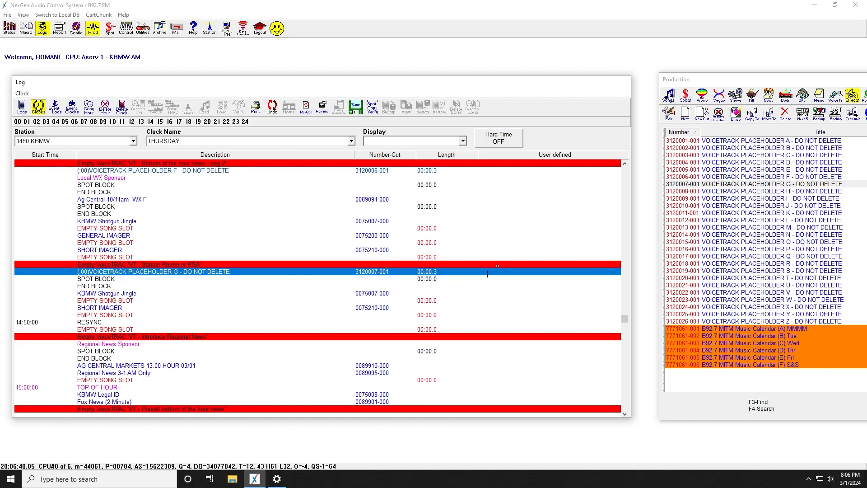
pyautogui.moveTo(813, 191); pyautogui.dragTo(122, 343)
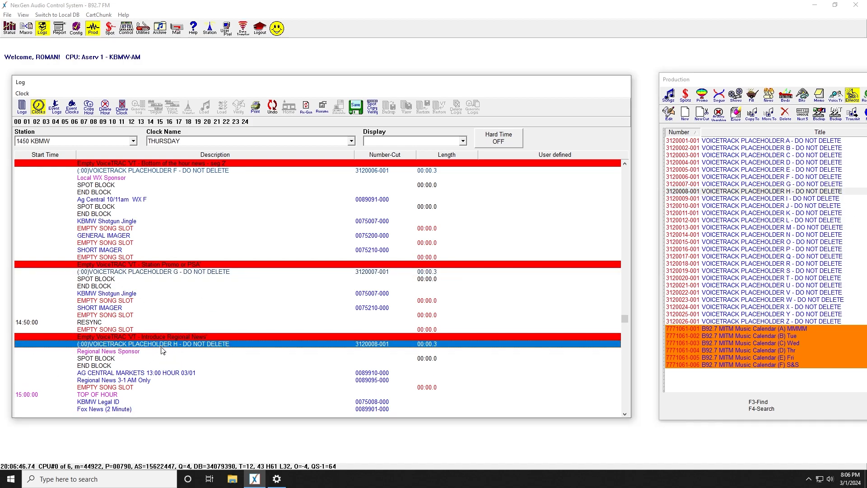
# Restart the sequence in hour 15 by inserting VOICETRACK PLACEHOLDER A directly after the 'VT - Presell bottom of the hour news' slot.
pyautogui.scroll(-5, 154, 346)
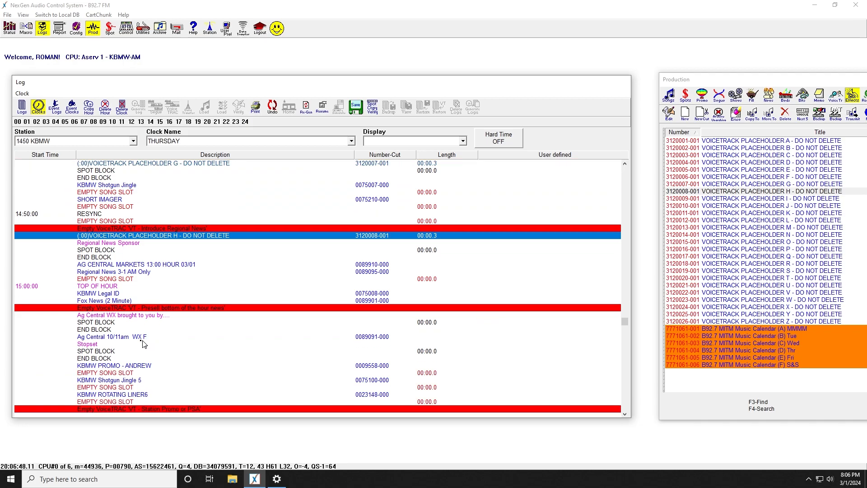
pyautogui.click(106, 288)
pyautogui.click(808, 141)
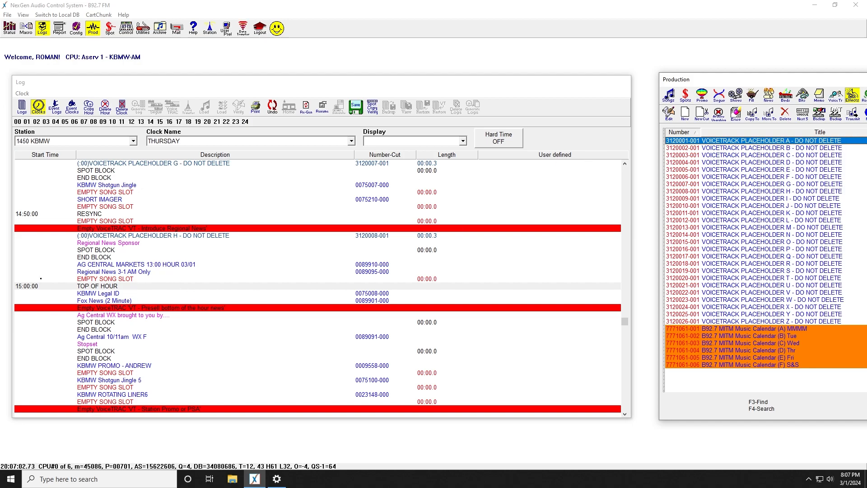
pyautogui.click(88, 288)
pyautogui.scroll(-2, 106, 287)
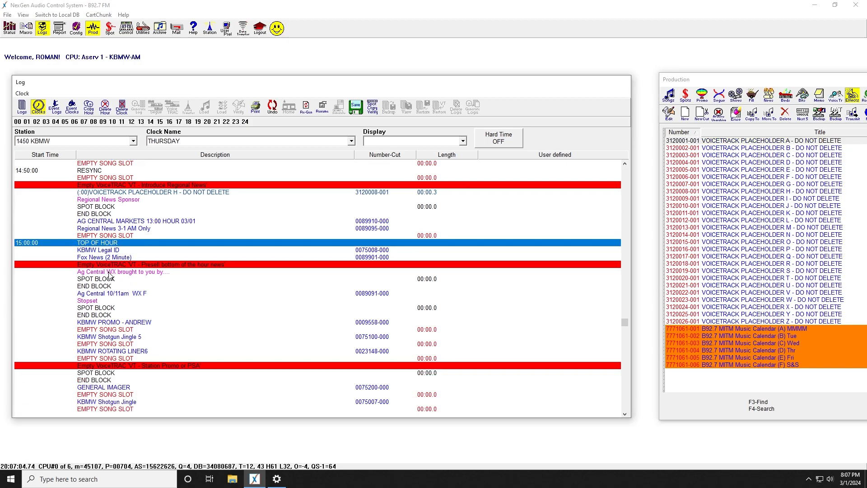
pyautogui.moveTo(719, 142); pyautogui.dragTo(158, 281)
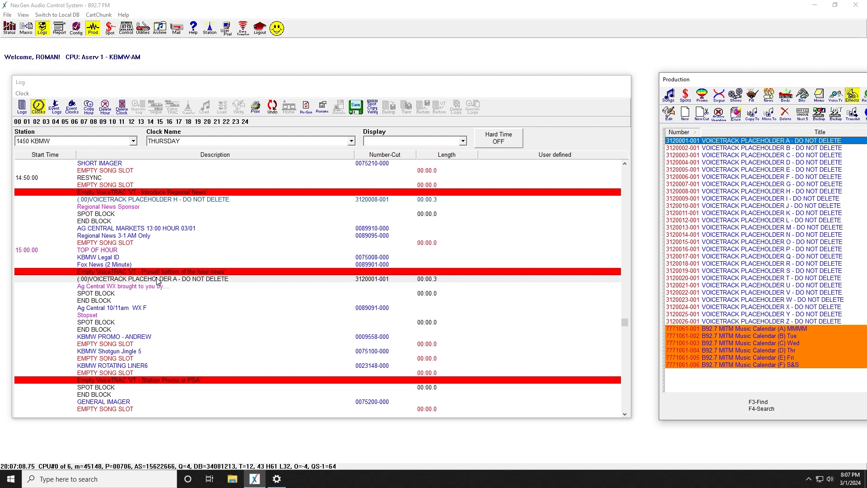
# In hour 15, insert VOICETRACK PLACEHOLDER B after the first 'VT - Station Promo or PSA' slot and PLACEHOLDER C after 'VT - Intro Markets'.
pyautogui.scroll(-4, 158, 302)
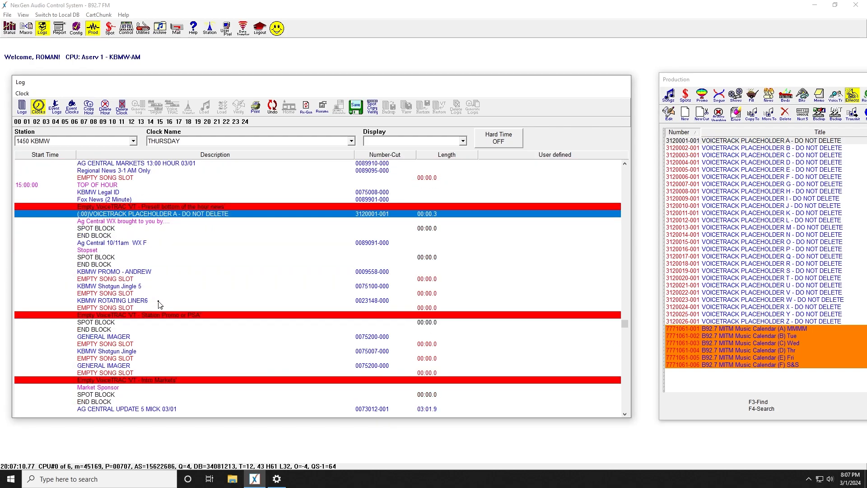
pyautogui.moveTo(708, 149); pyautogui.dragTo(116, 300)
pyautogui.click(239, 325)
pyautogui.scroll(-3, 239, 327)
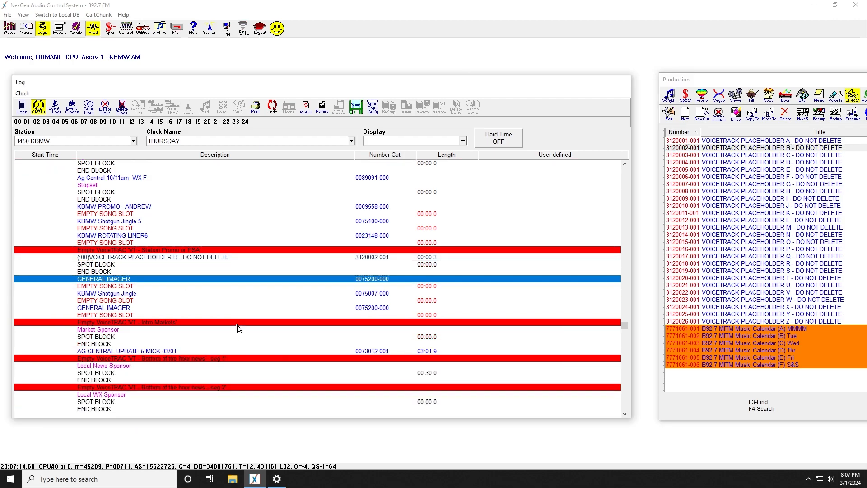
pyautogui.moveTo(720, 157); pyautogui.dragTo(137, 313)
# Insert VOICETRACK PLACEHOLDER D directly after the 'VT - Bottom of the hour news - seg 1' slot in hour 15.
pyautogui.scroll(-1, 241, 331)
pyautogui.click(236, 287)
pyautogui.moveTo(750, 166); pyautogui.dragTo(151, 296)
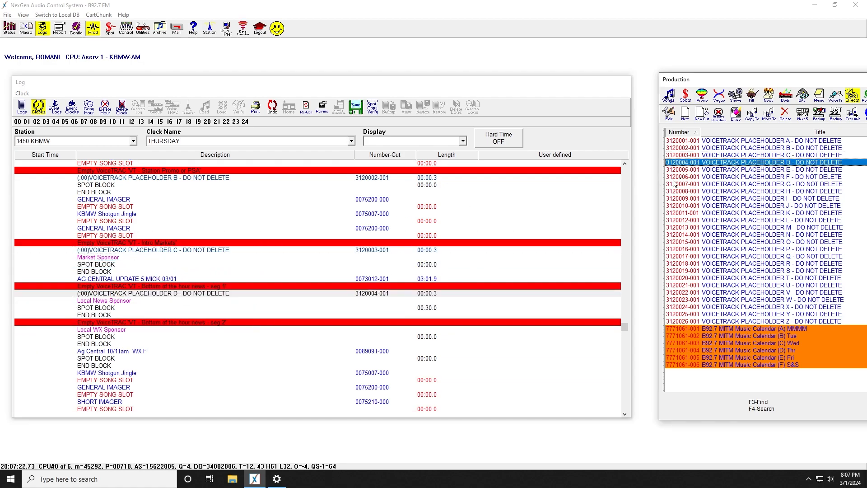
# Insert VOICETRACK PLACEHOLDER E directly before and PLACEHOLDER F directly after the 'VT - Bottom of the hour news - seg 2' slot in hour 15.
pyautogui.moveTo(721, 169); pyautogui.dragTo(104, 323)
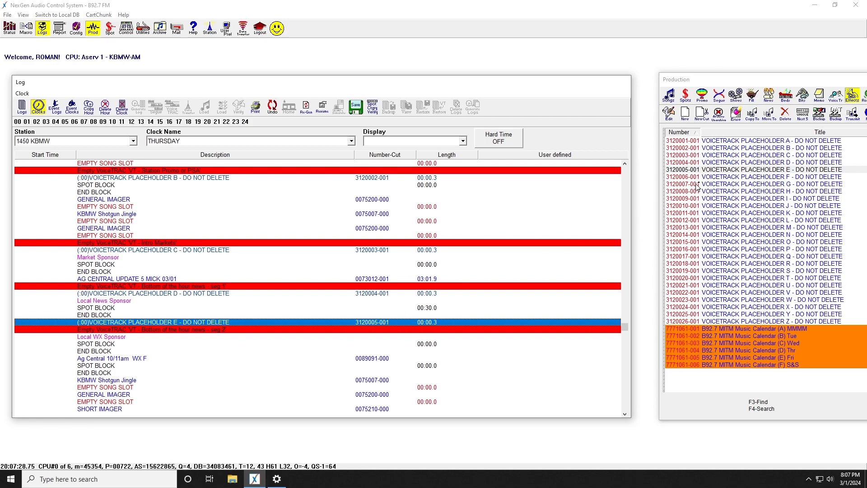
pyautogui.moveTo(723, 182); pyautogui.dragTo(130, 341)
pyautogui.click(238, 340)
# Insert VOICETRACK PLACEHOLDER G directly after the second 'VT - Station Promo or PSA' slot in hour 15.
pyautogui.scroll(-5, 238, 339)
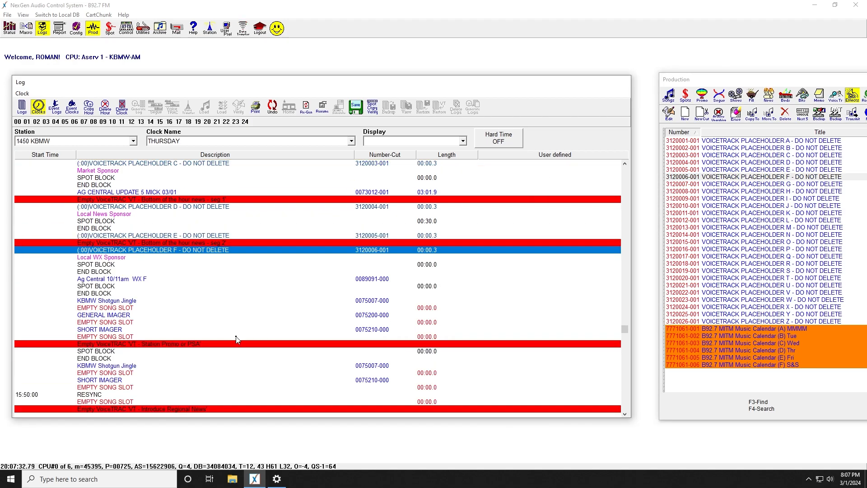
pyautogui.moveTo(677, 183); pyautogui.dragTo(96, 334)
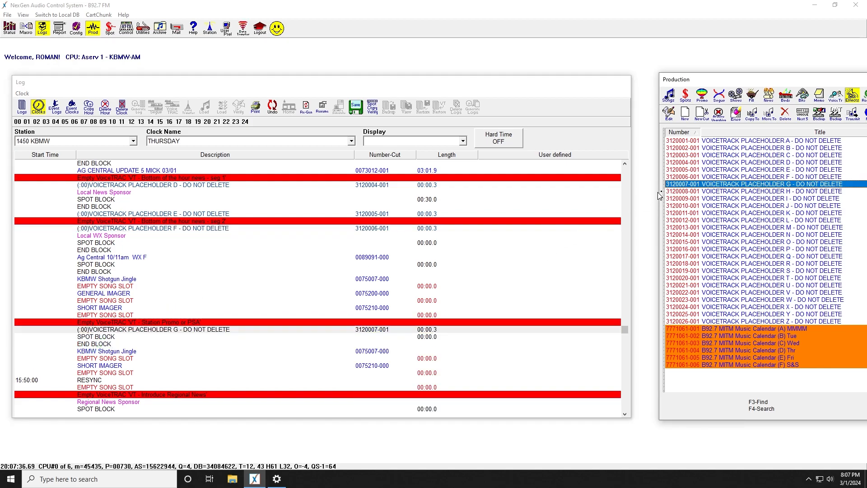
# Insert VOICETRACK PLACEHOLDER H directly after the 'VT - Introduce Regional News' slot in hour 15.
pyautogui.moveTo(694, 192); pyautogui.dragTo(154, 403)
pyautogui.click(170, 380)
pyautogui.scroll(-8, 171, 381)
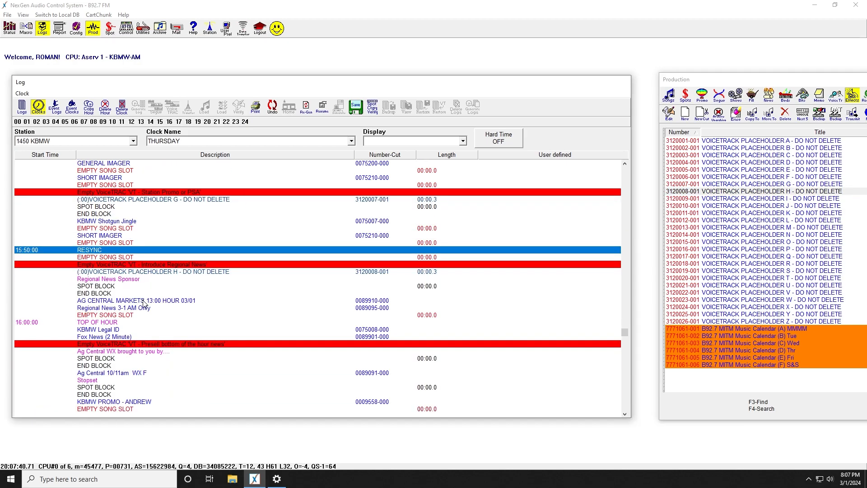
# Insert VOICETRACK PLACEHOLDER A directly after the 'VT - Presell bottom of the hour news' slot in hour 16 and PLACEHOLDER C further down that hour.
pyautogui.scroll(-2, 142, 301)
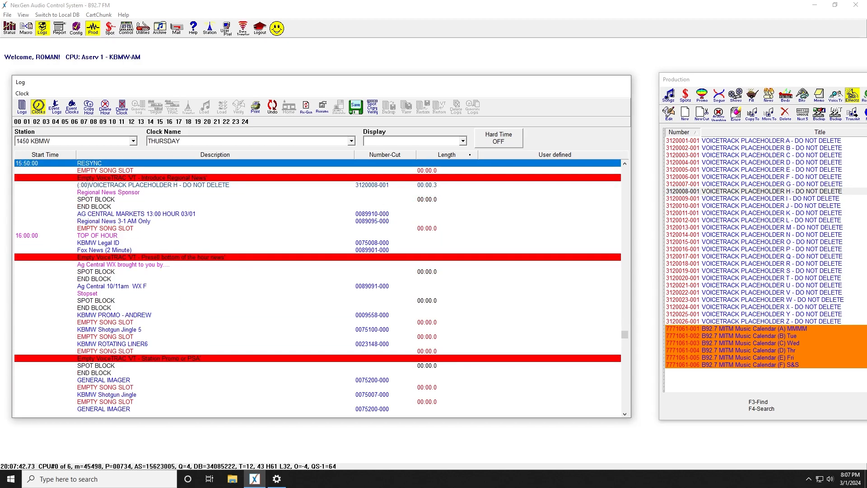
pyautogui.click(799, 141)
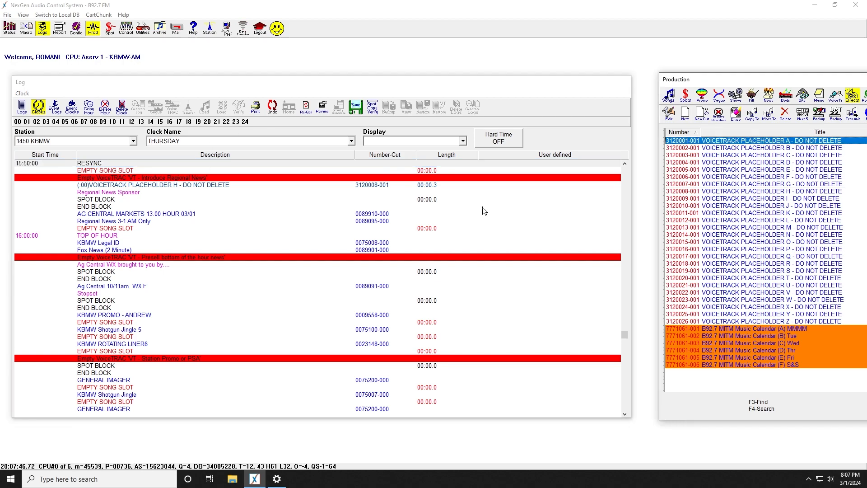
pyautogui.moveTo(695, 142); pyautogui.dragTo(158, 268)
pyautogui.scroll(-5, 146, 268)
pyautogui.moveTo(715, 155); pyautogui.dragTo(267, 293)
# Continue hour 16 with VOICETRACK PLACEHOLDER F and insert PLACEHOLDER H directly after the 'VT - Introduce Regional News' slot.
pyautogui.scroll(-4, 163, 344)
pyautogui.scroll(-2, 266, 293)
pyautogui.moveTo(774, 176); pyautogui.dragTo(247, 291)
pyautogui.moveTo(716, 191); pyautogui.dragTo(145, 387)
# Examine the empty 'Point of Law Sponsor' VoiceTRAC slot in hour 16 and the Point of Law segment and spot block around it.
pyautogui.scroll(-4, 145, 386)
pyautogui.scroll(2, 145, 248)
pyautogui.click(141, 237)
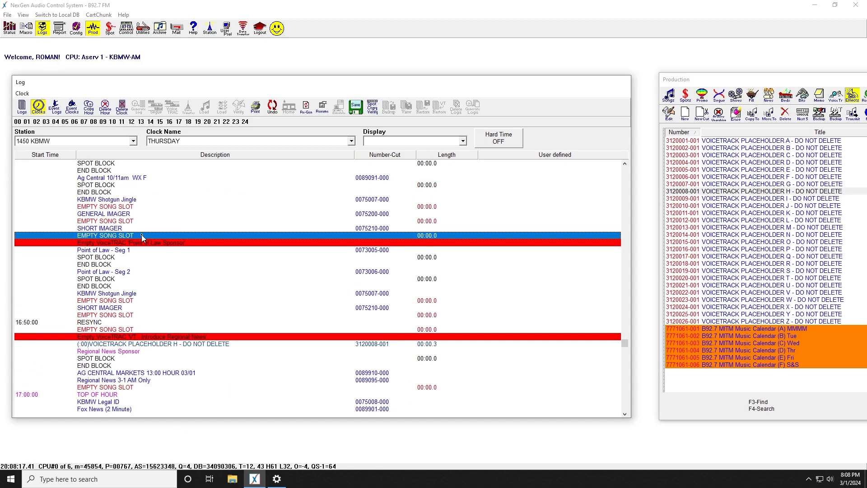
pyautogui.press('Down')
pyautogui.press('Down')
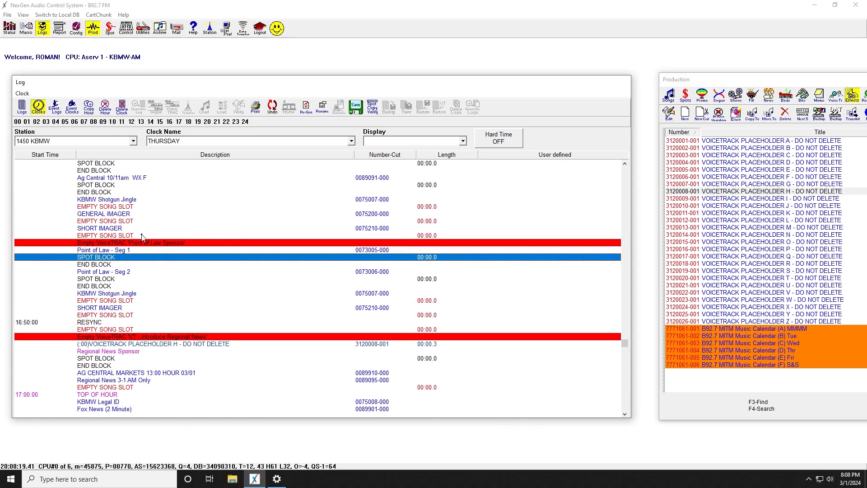
pyautogui.click(141, 237)
pyautogui.click(138, 243)
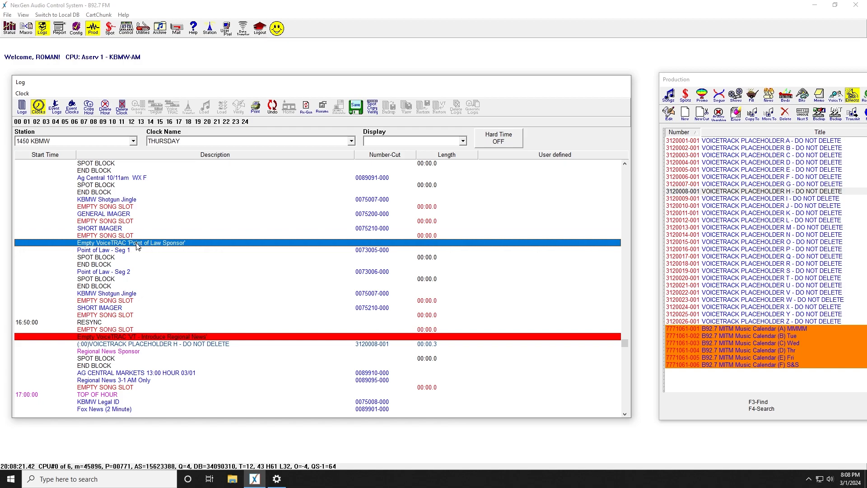
pyautogui.click(130, 257)
pyautogui.click(120, 249)
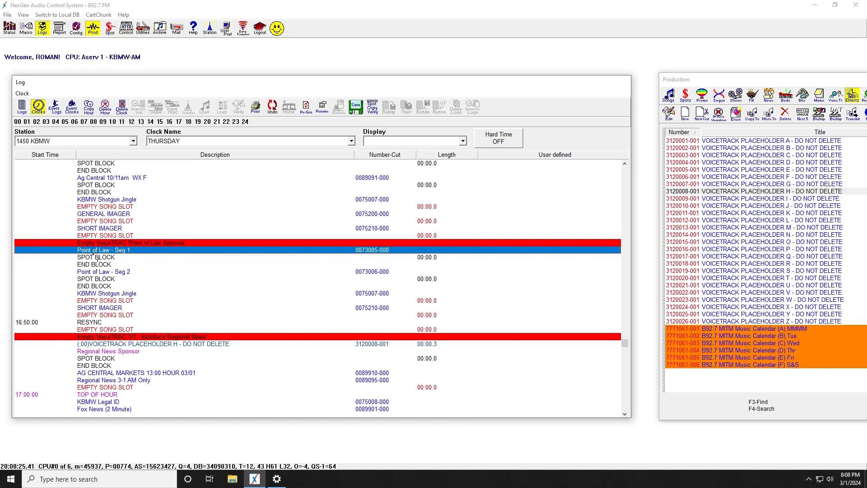
pyautogui.click(125, 244)
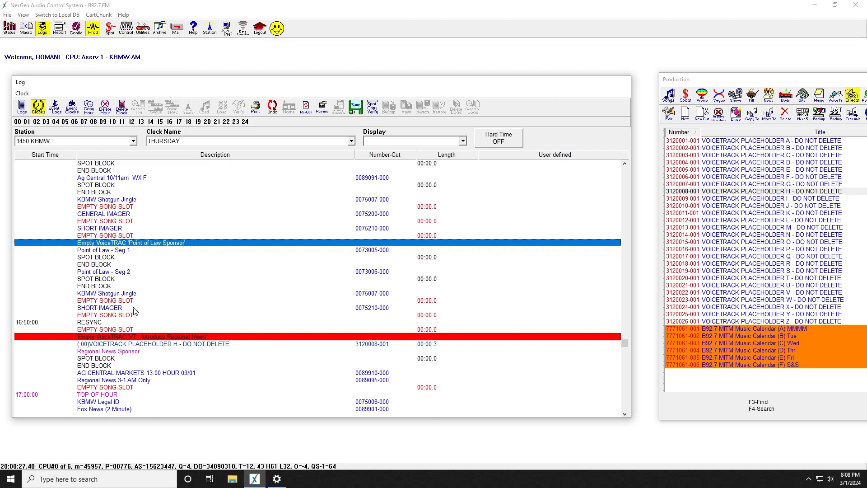
# In hour 17, insert VOICETRACK PLACEHOLDER A after 'VT - Presell bottom of the hour news' and PLACEHOLDER B after the first 'VT - Station Promo or PSA'.
pyautogui.scroll(-7, 138, 308)
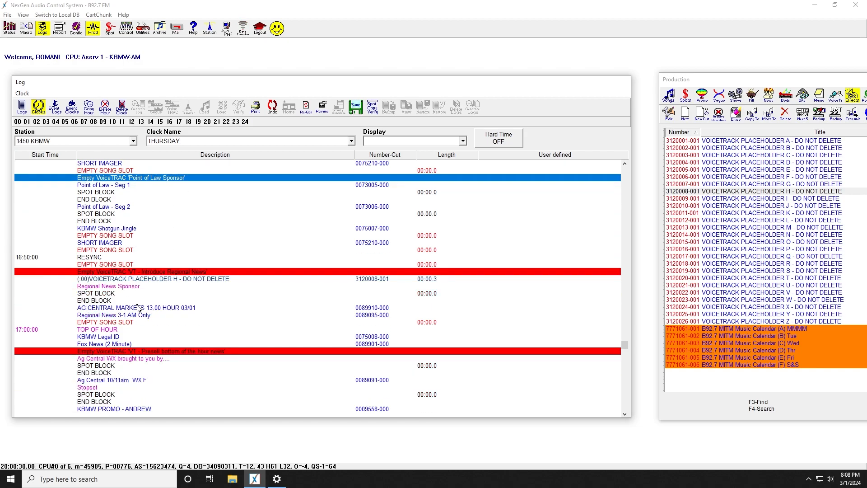
pyautogui.moveTo(682, 148); pyautogui.dragTo(128, 365)
pyautogui.scroll(-6, 122, 380)
pyautogui.scroll(-5, 129, 365)
# In hour 17, insert PLACEHOLDER E before and G after news seg 2, H after the second 'Station Promo or PSA', and I after 'Introduce Regional News'.
pyautogui.moveTo(768, 169); pyautogui.dragTo(147, 287)
pyautogui.moveTo(689, 183); pyautogui.dragTo(191, 259)
pyautogui.scroll(-3, 260, 303)
pyautogui.scroll(-7, 131, 337)
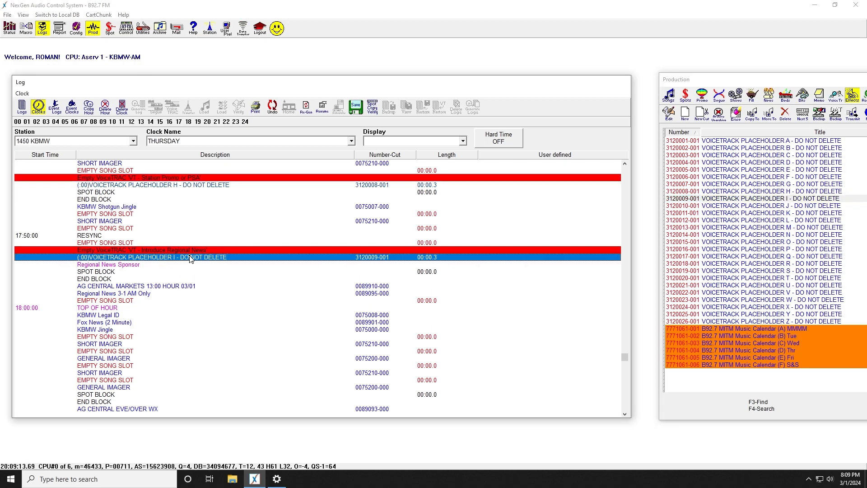
pyautogui.scroll(-1, 194, 260)
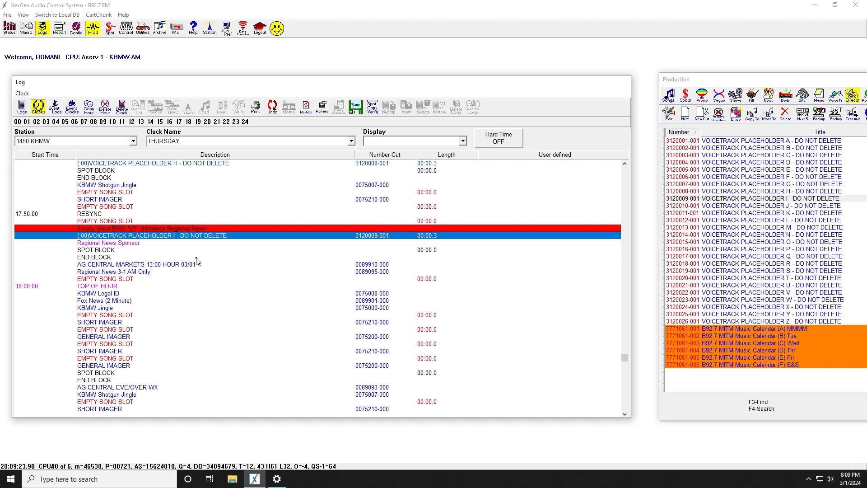
# Switch from the THURSDAY clock to the 1450 KBMW logs and look through the available log dates.
pyautogui.scroll(15, 196, 261)
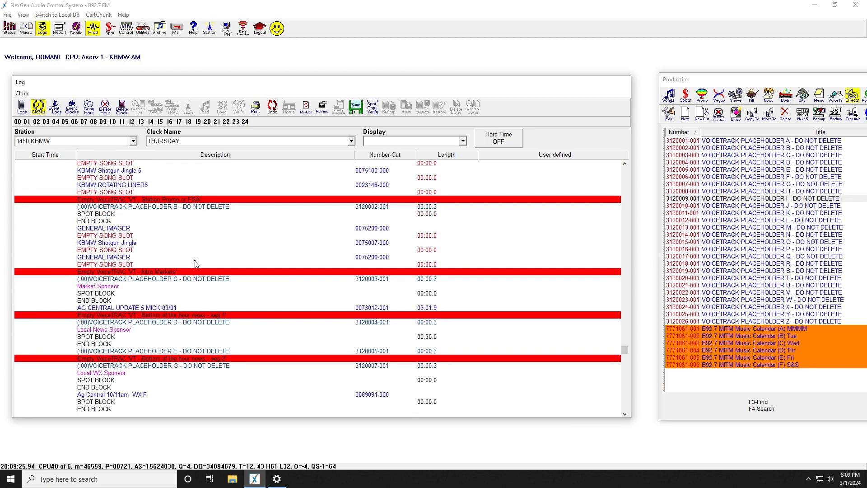
pyautogui.click(163, 144)
pyautogui.click(165, 144)
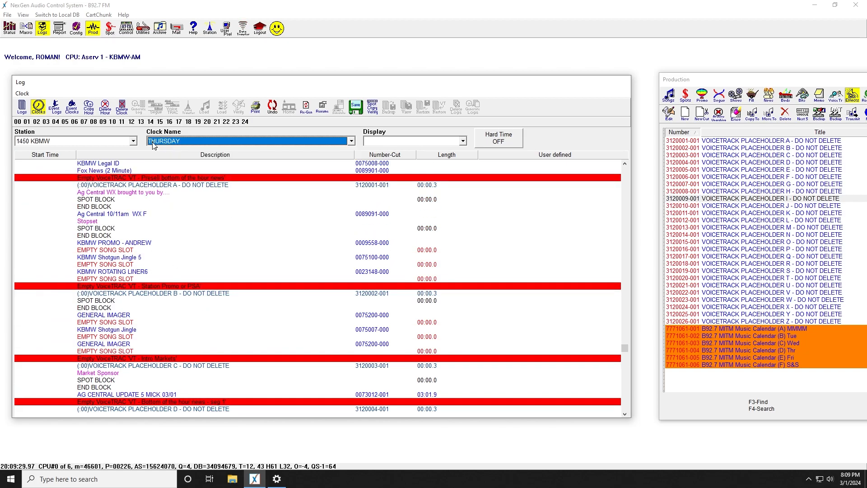
pyautogui.click(22, 107)
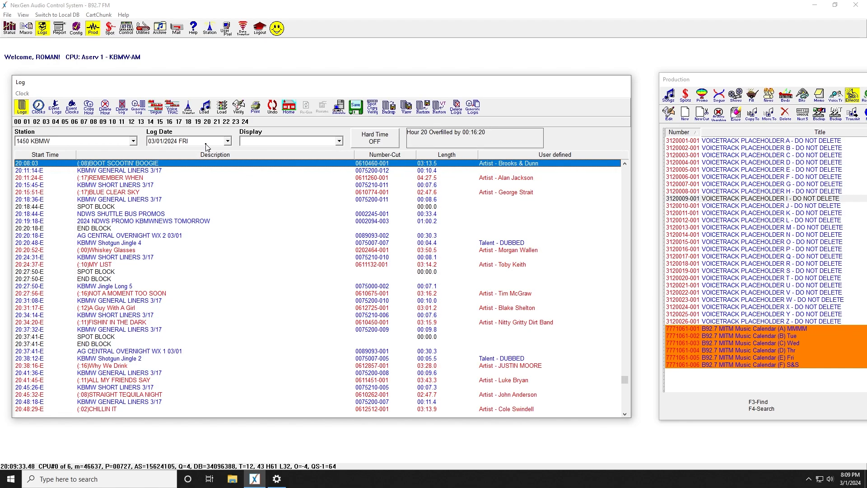
pyautogui.click(206, 143)
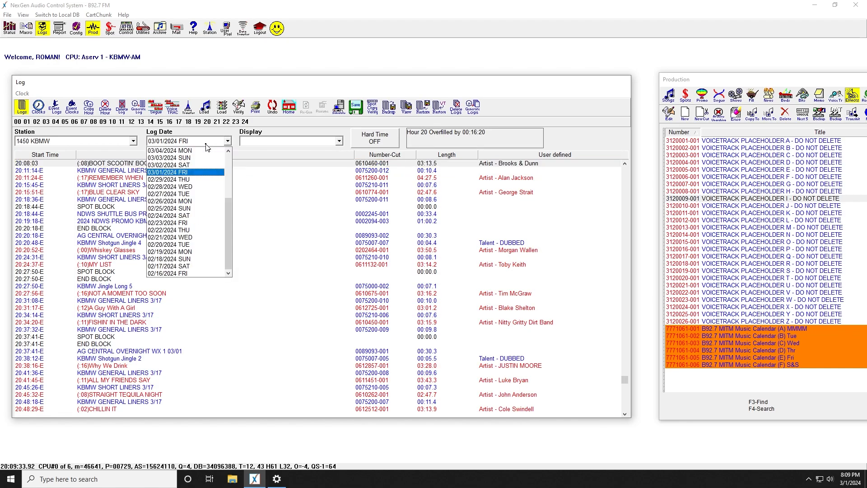
pyautogui.scroll(4, 205, 146)
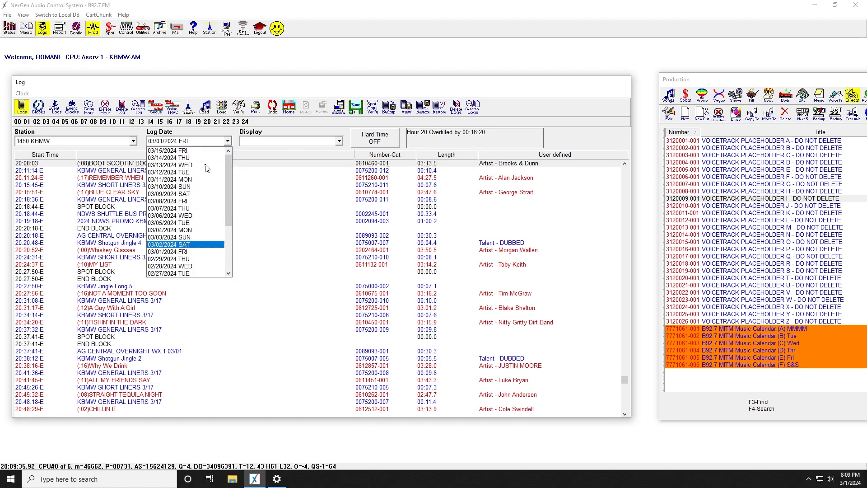
pyautogui.press('Escape')
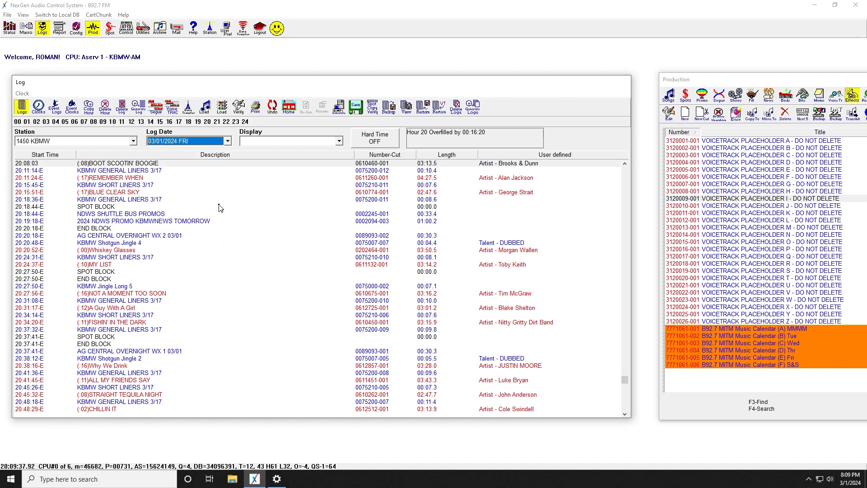